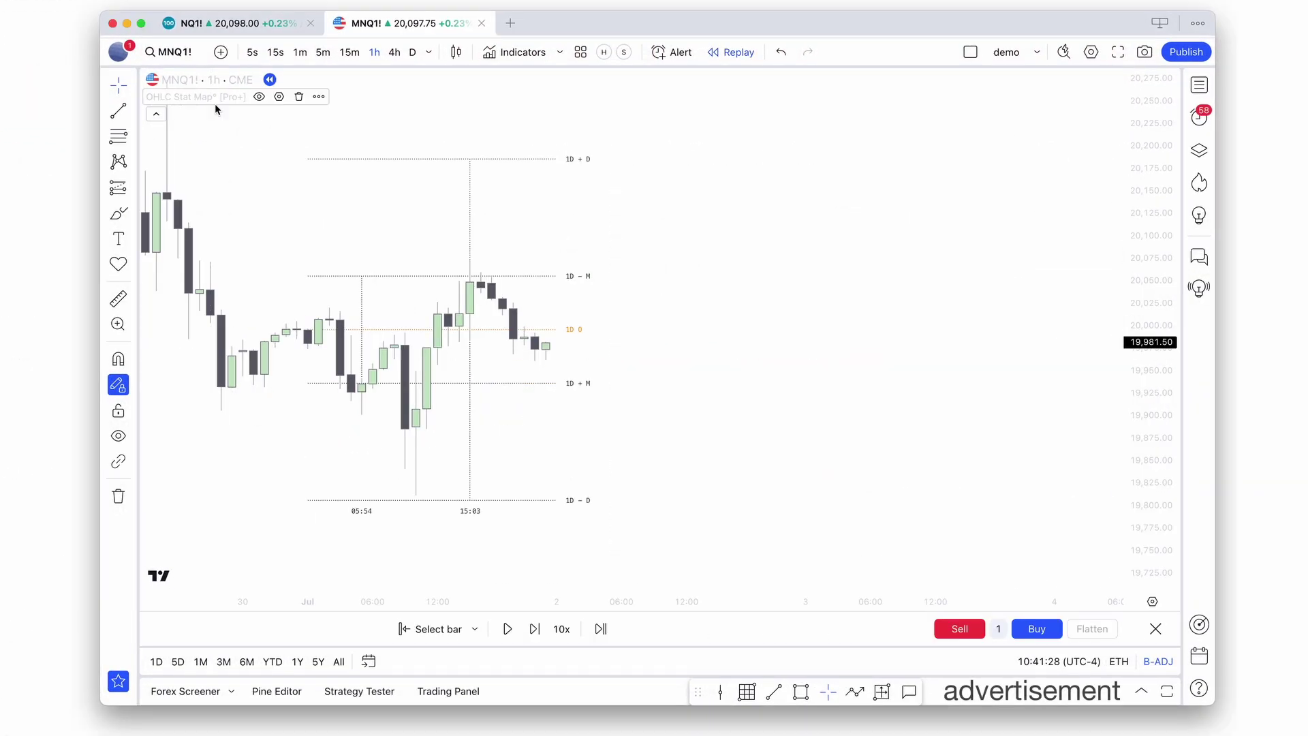
Step: Check the OHLC Stat Map settings against the chart labels, then advance the replay one bar
click(279, 96)
drag(604, 84, 813, 81)
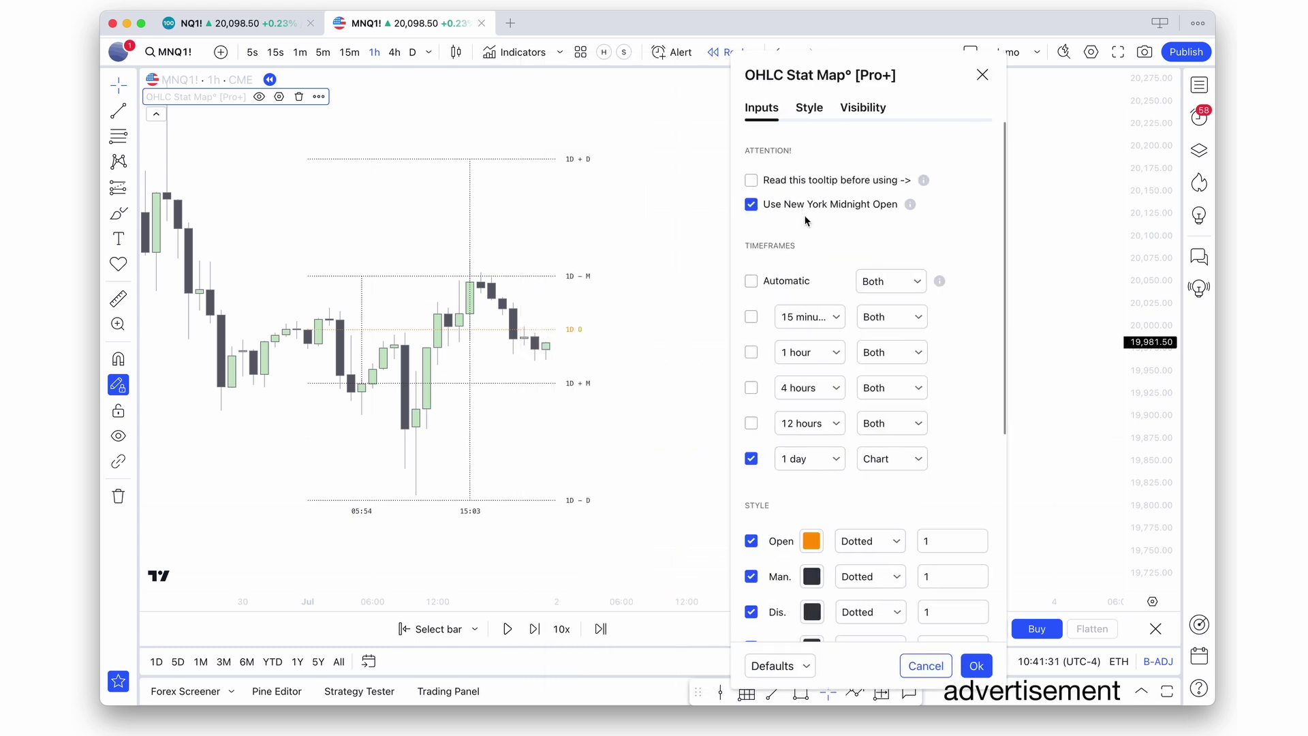
click(982, 75)
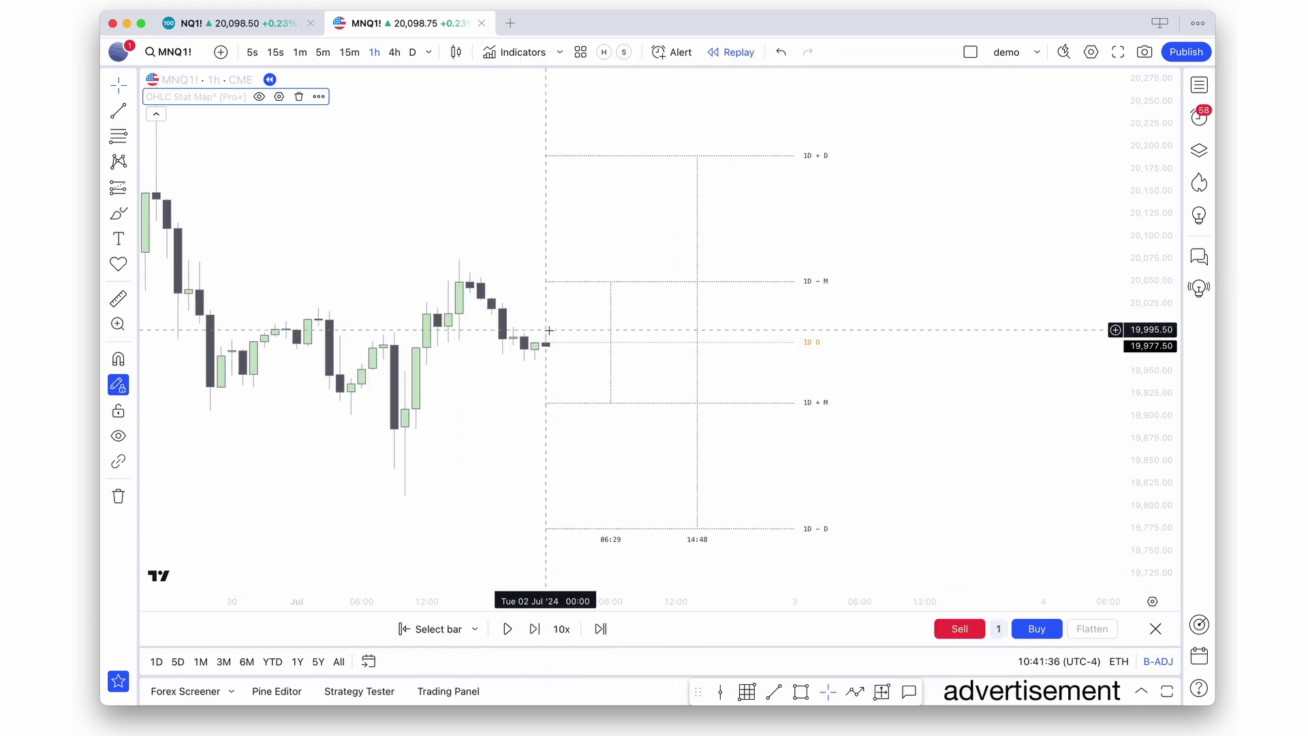
key(shift+Right)
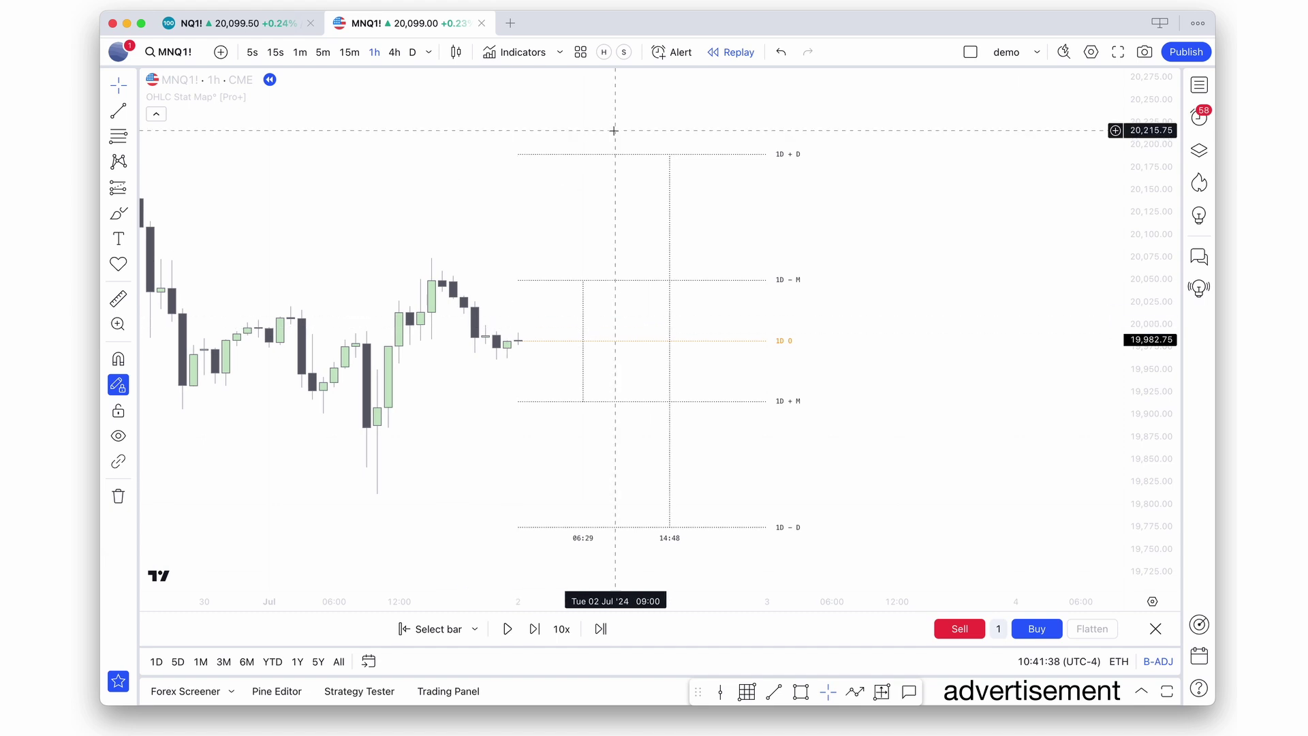
Step: Reopen the OHLC Stat Map settings and review the remaining inputs before closing them
double_click(795, 280)
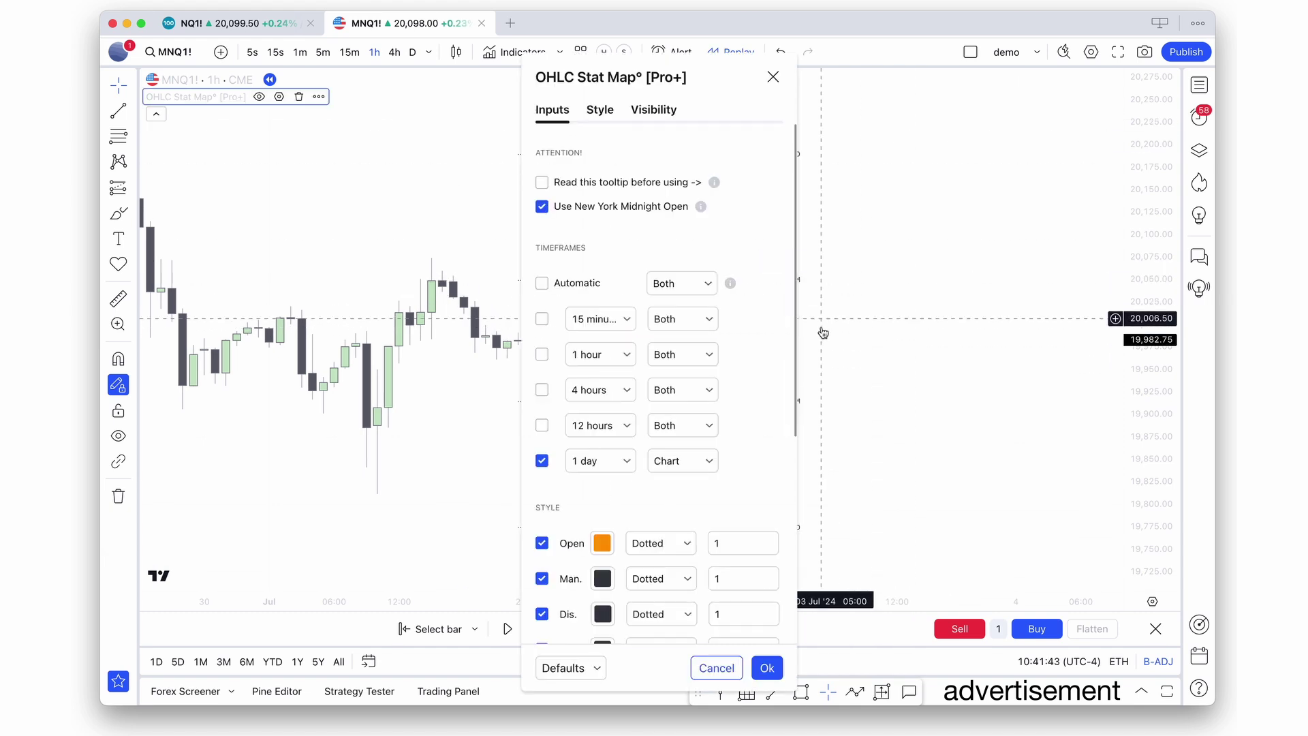
scroll(723, 443, down, 1)
scroll(723, 443, down, 5)
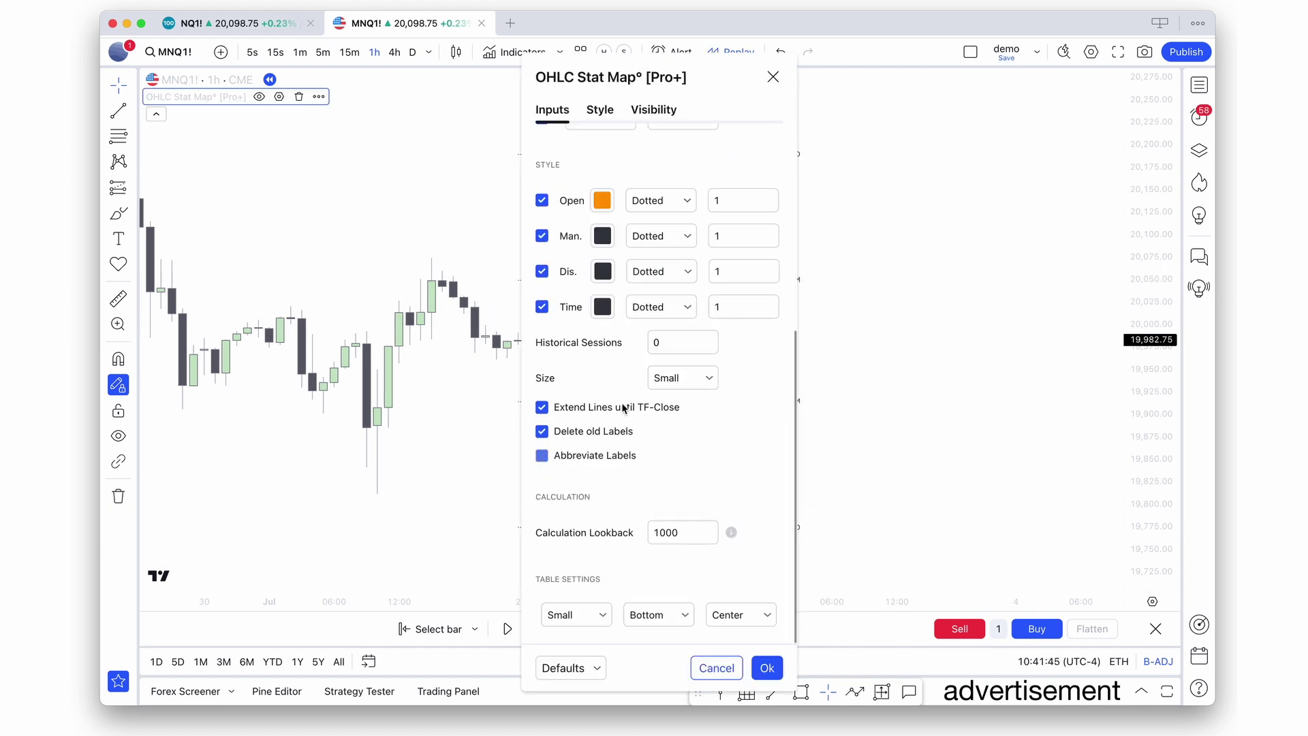
click(770, 79)
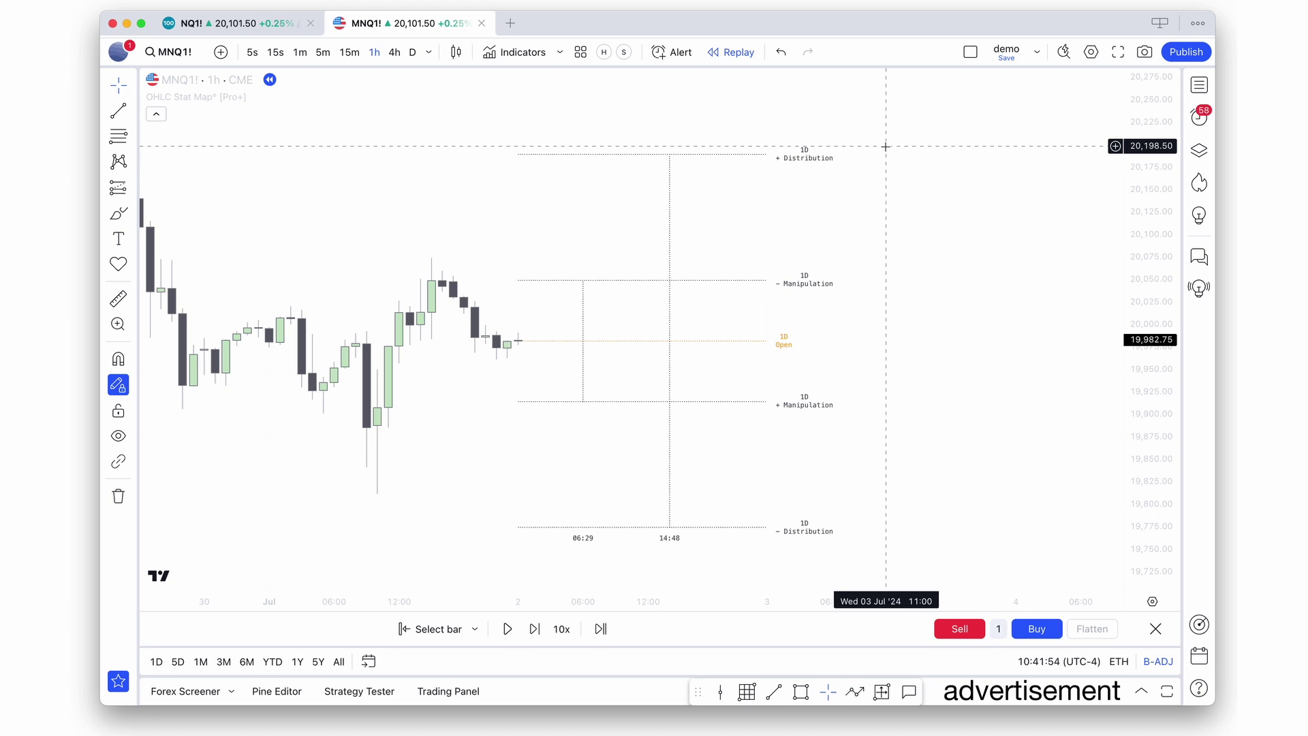
Step: Sketch a zigzag price path from the last candle down to +Manipulation and back above the open
click(853, 692)
click(519, 343)
click(539, 361)
click(561, 368)
click(572, 359)
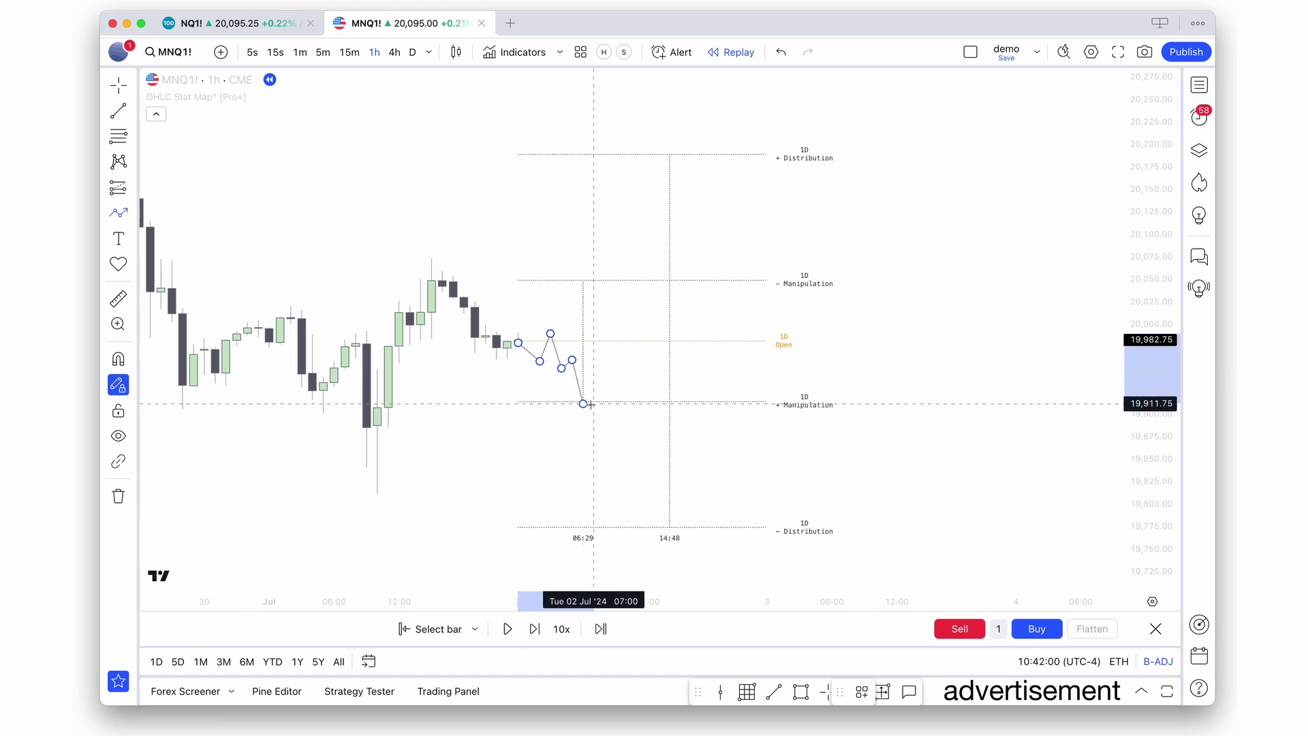
click(590, 402)
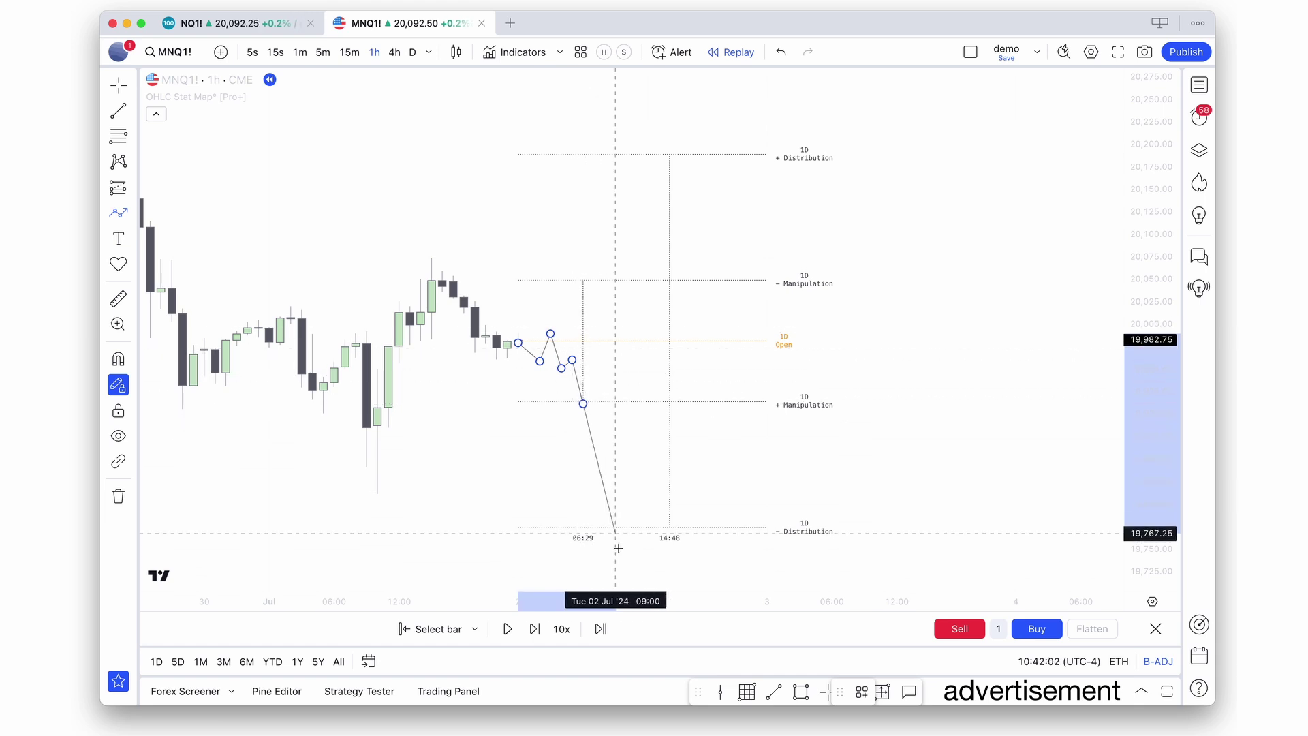
click(615, 317)
click(626, 323)
Step: Extend the path up to +Distribution with pullback points, then delete the whole sketch
click(670, 151)
click(702, 192)
click(723, 170)
click(734, 203)
double_click(745, 213)
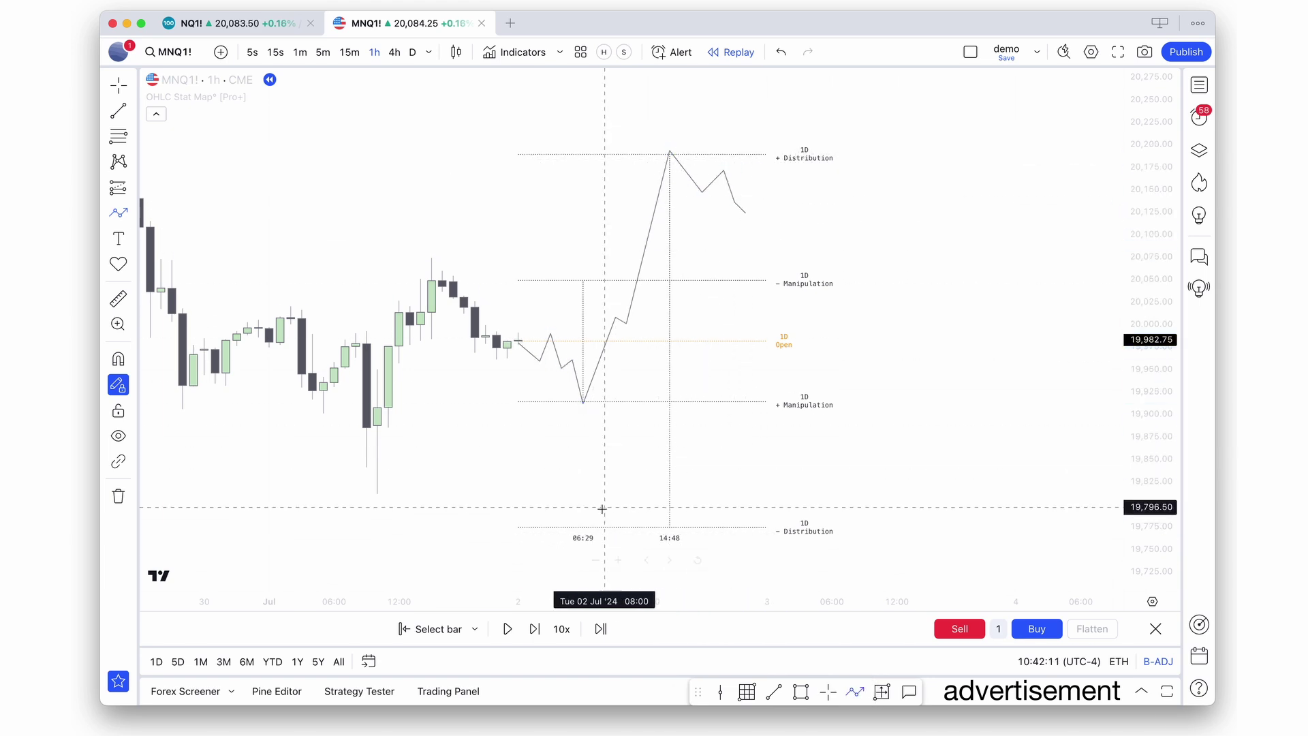
click(738, 206)
key(Delete)
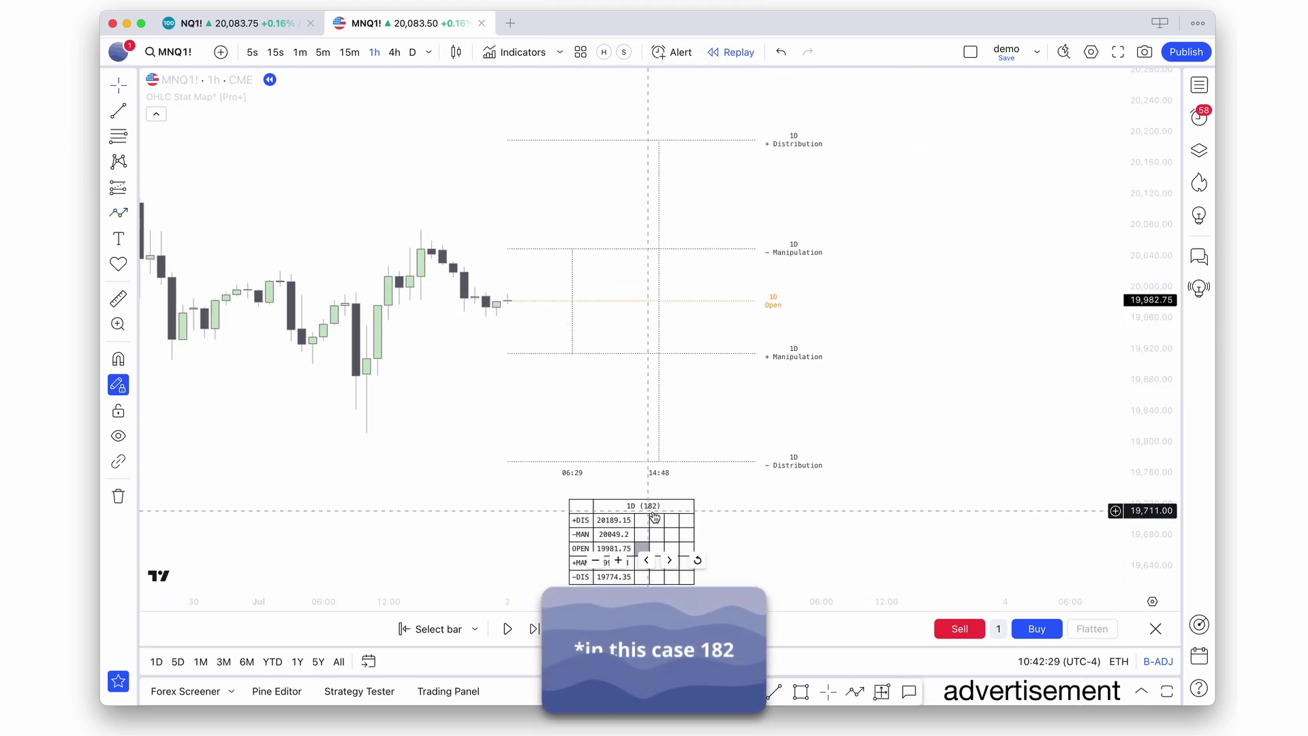
Step: Read the 1D (182) table tooltip listing levels from +DIS 20189.15 down to -DIS 19774.35
mouse_move(655, 516)
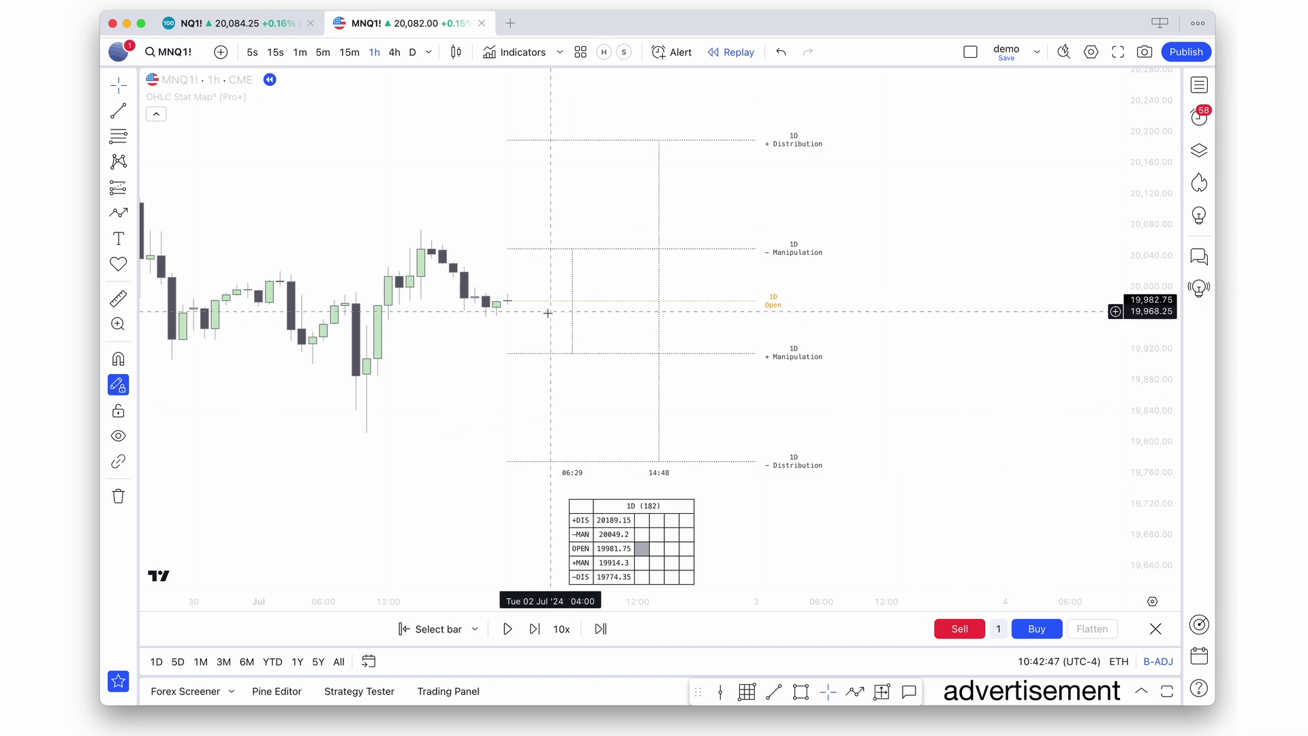
Step: Discard a stray box, then advance the replay until price reaches +Manipulation
key(alt+shift+r)
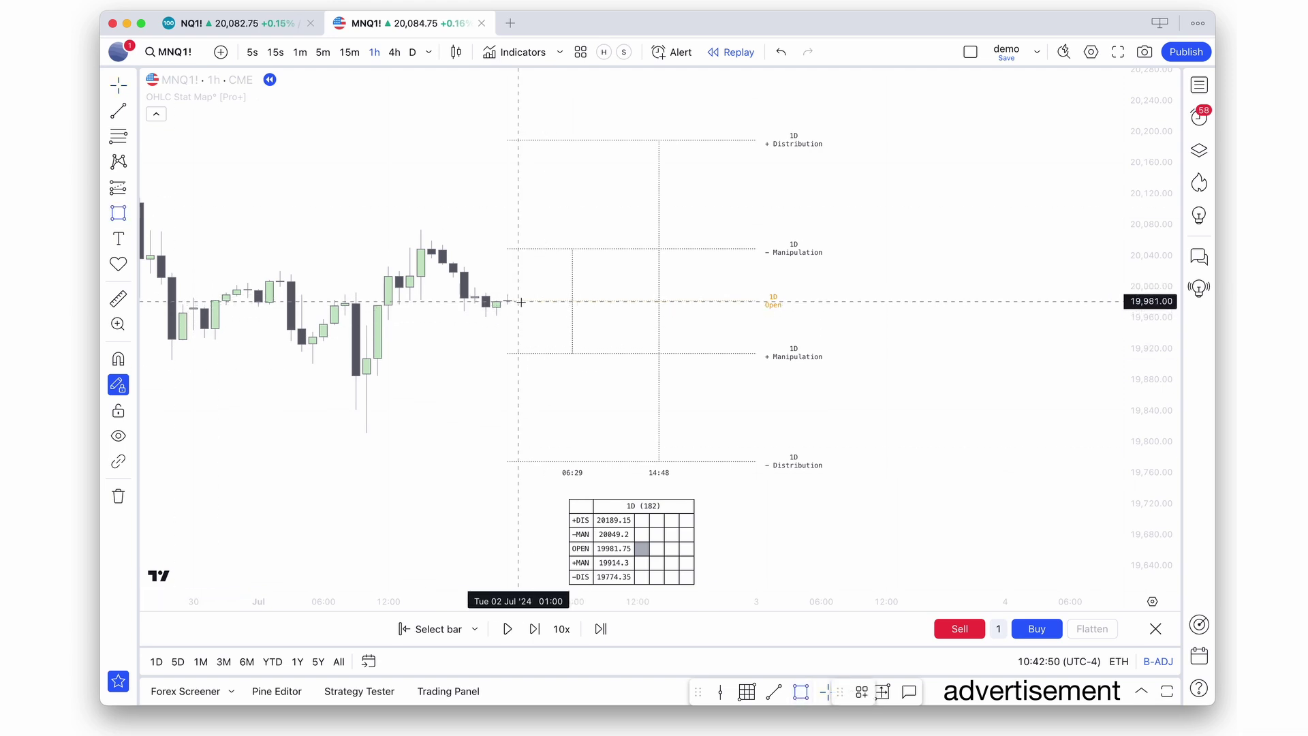
mouse_move(519, 301)
mouse_down()
mouse_move(550, 354)
mouse_move(550, 137)
mouse_up()
key(super+z)
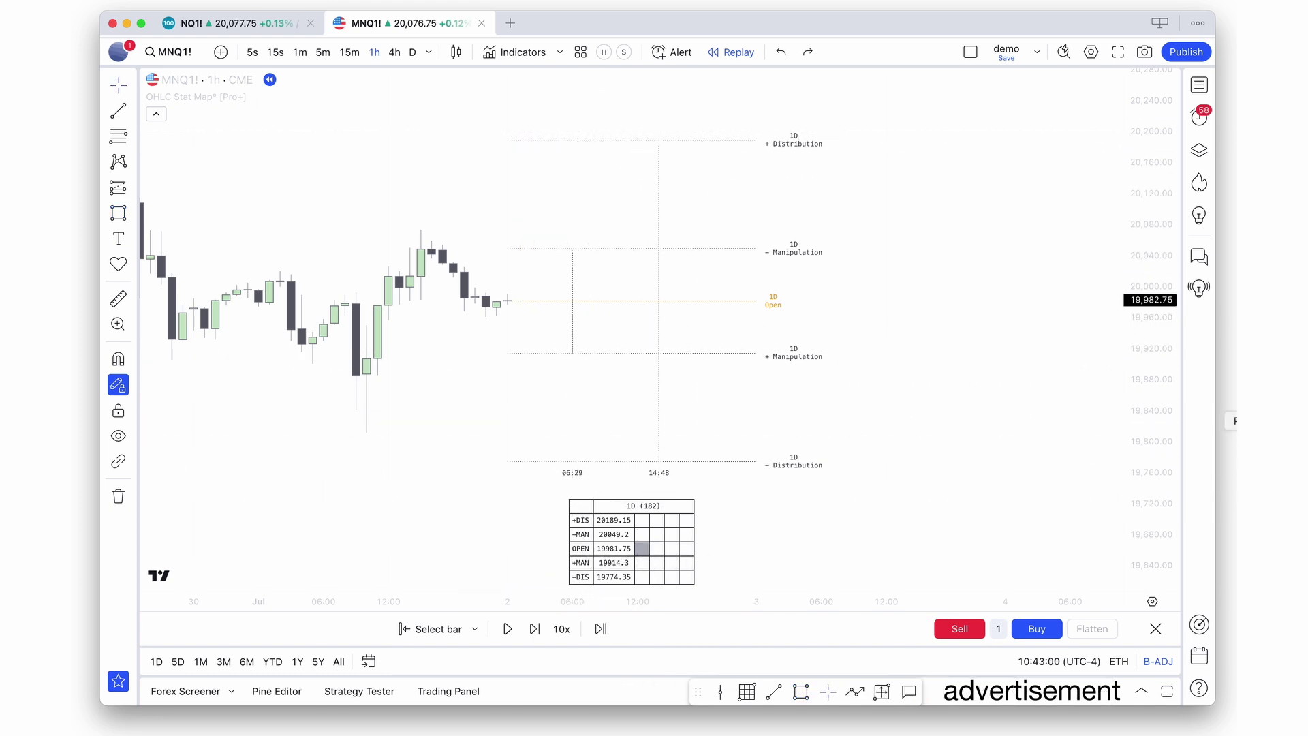
key(shift+Right)
key(shift+Right)
key(shift+Right)
key(shift+Right)
key(shift+Right)
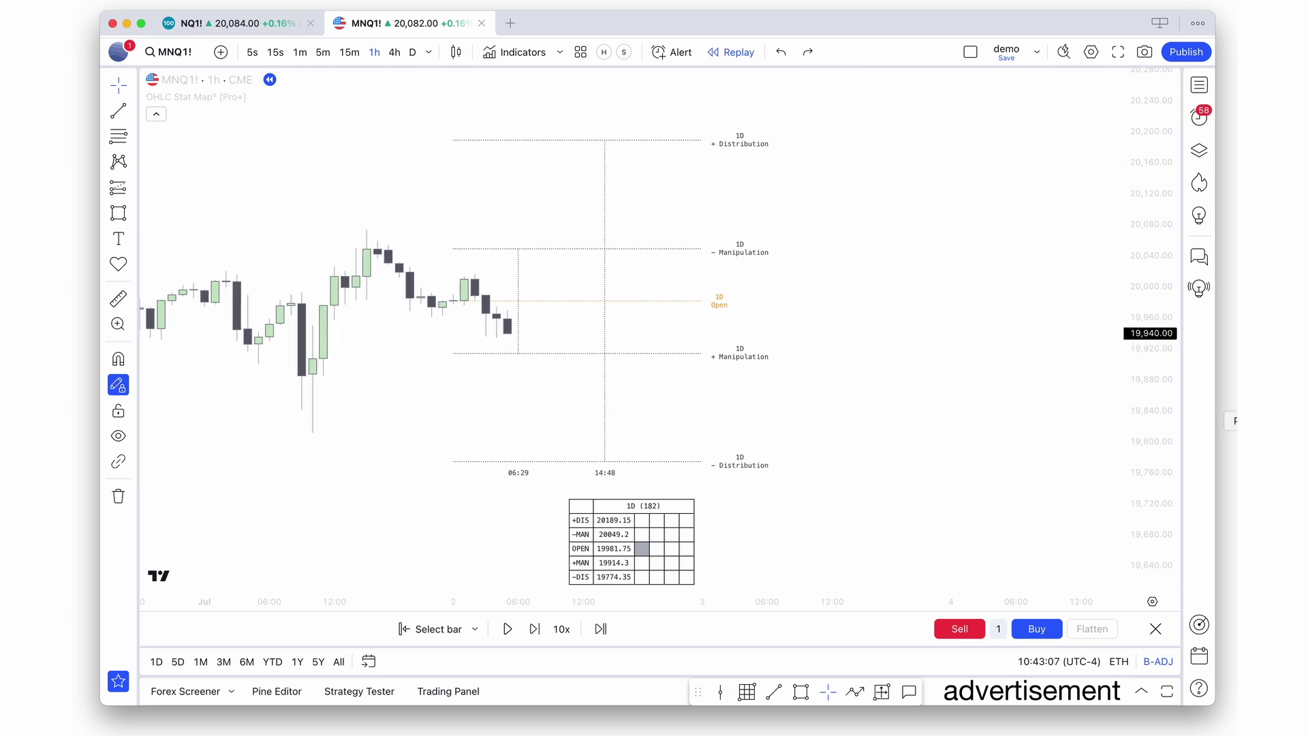
key(shift+Right)
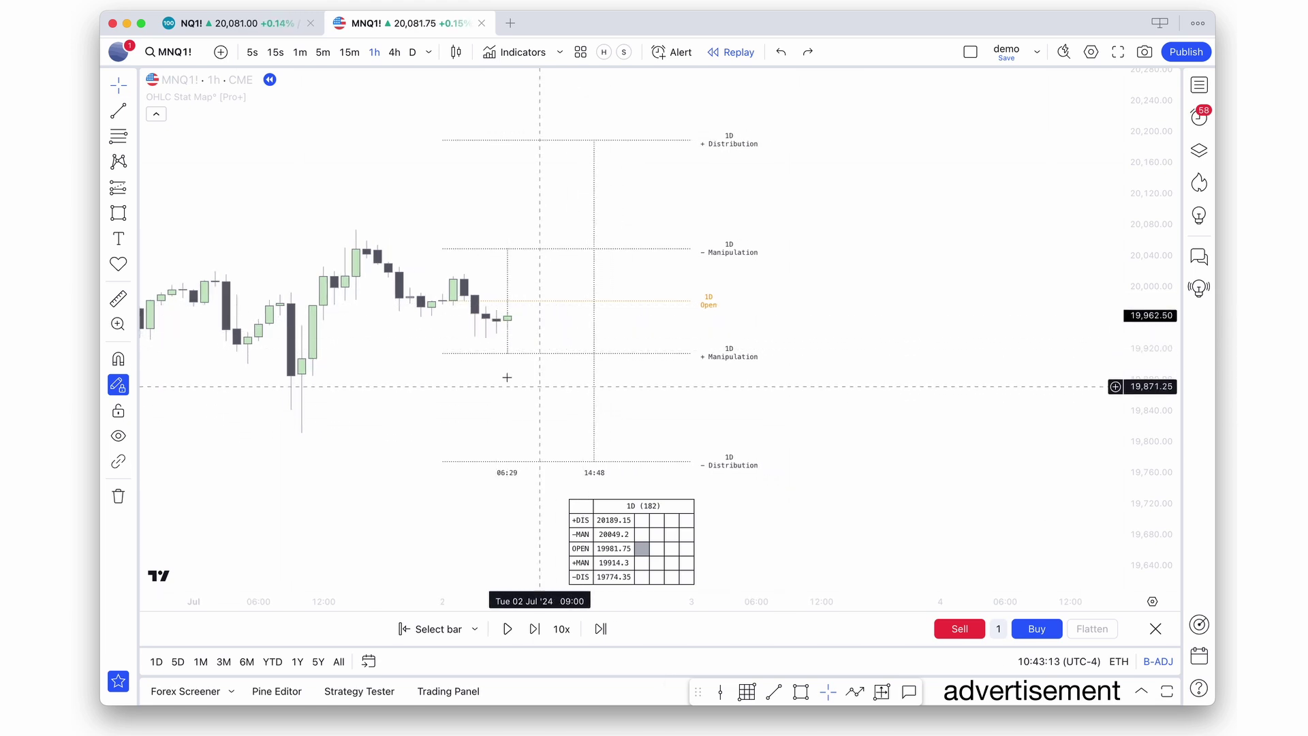
key(shift+Right)
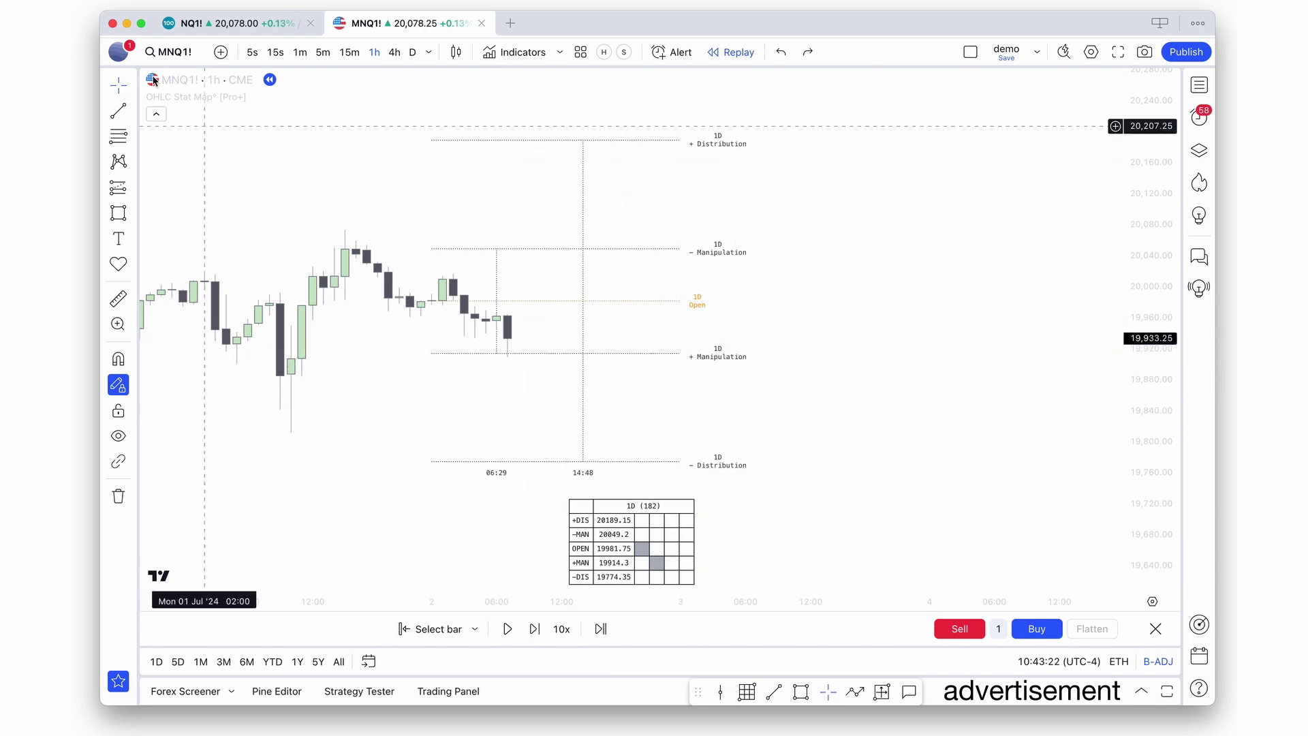
Step: Mark +Manipulation at 19,914.25 with a trend line and switch to 5-minute candles
click(115, 111)
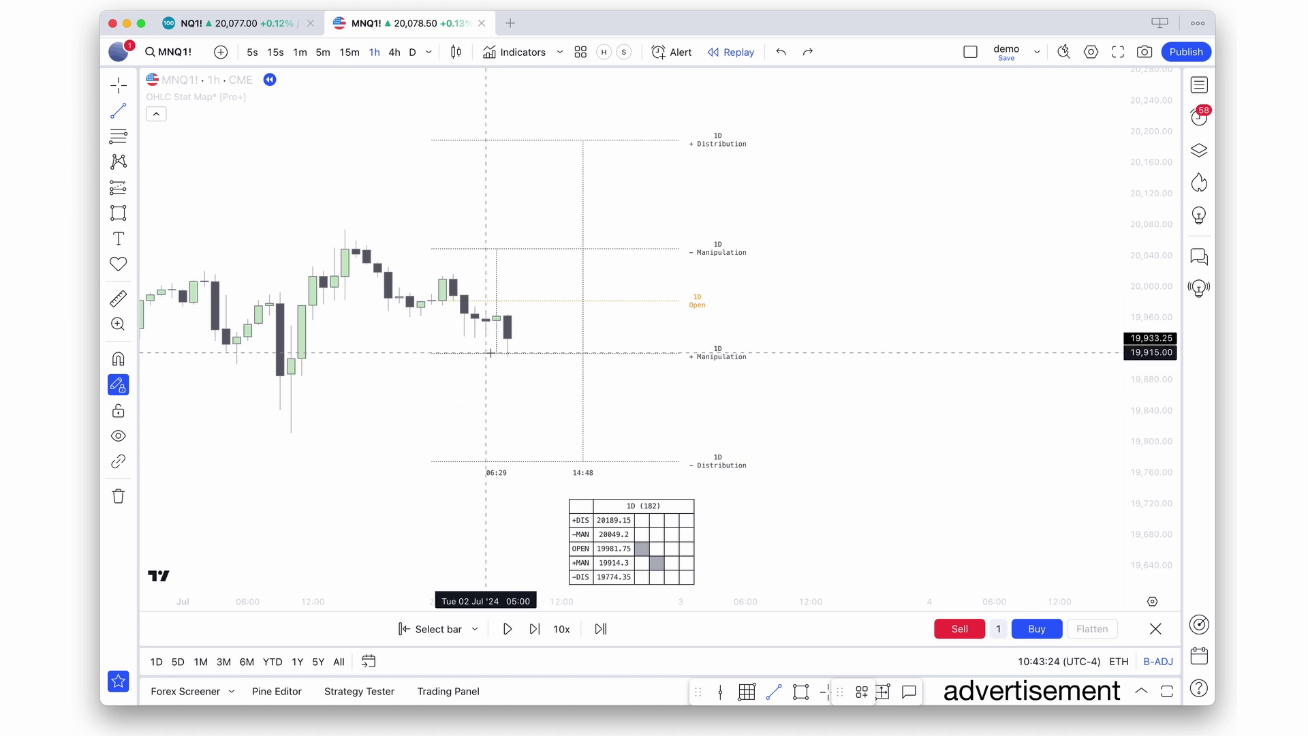
drag(486, 353, 432, 353)
click(323, 52)
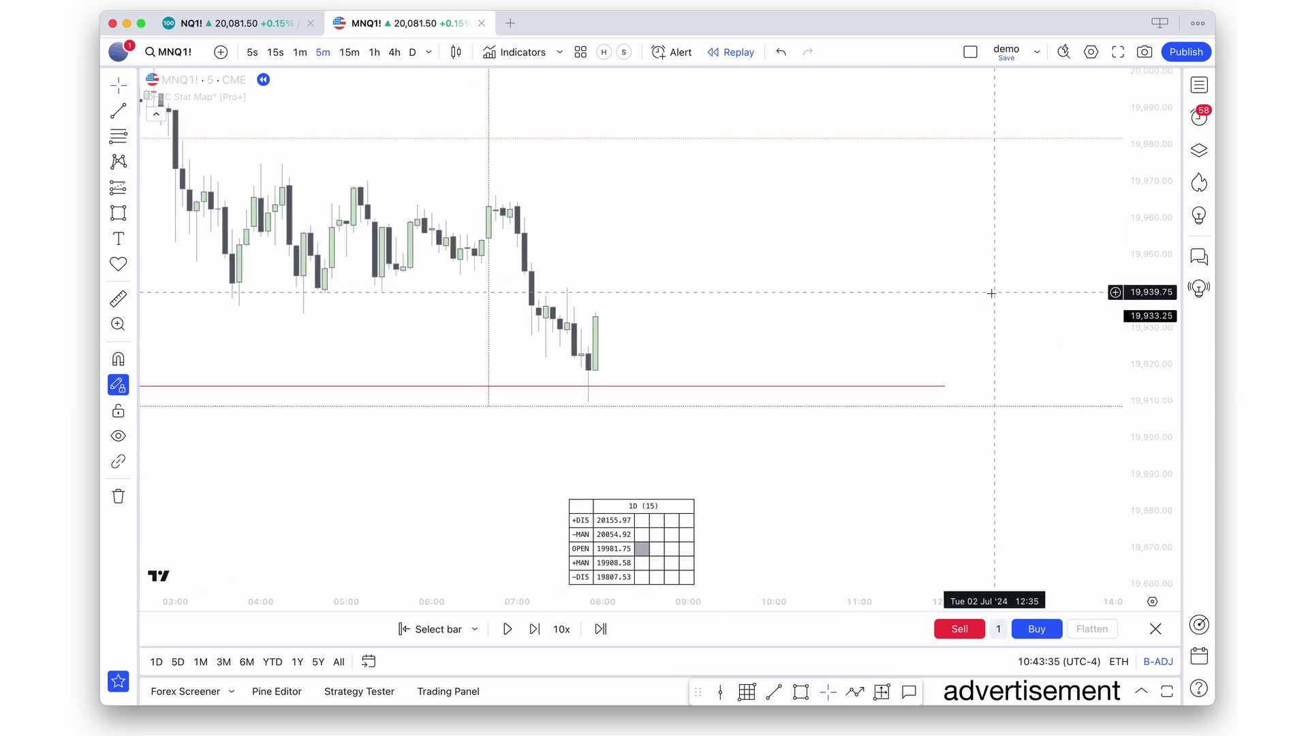
Step: Draw two short horizontal lines bounding the zone near 19,923–19,931
click(118, 112)
click(575, 323)
click(624, 323)
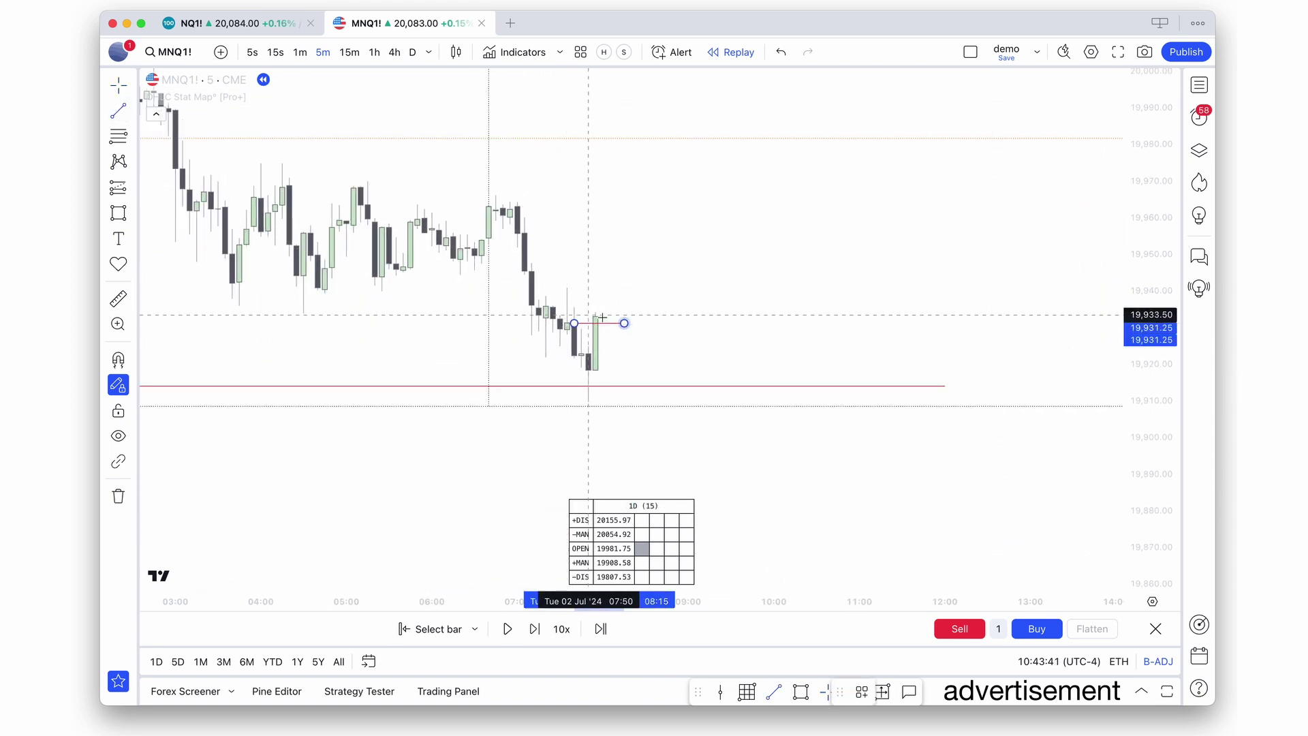
click(598, 353)
click(660, 353)
drag(624, 323, 657, 331)
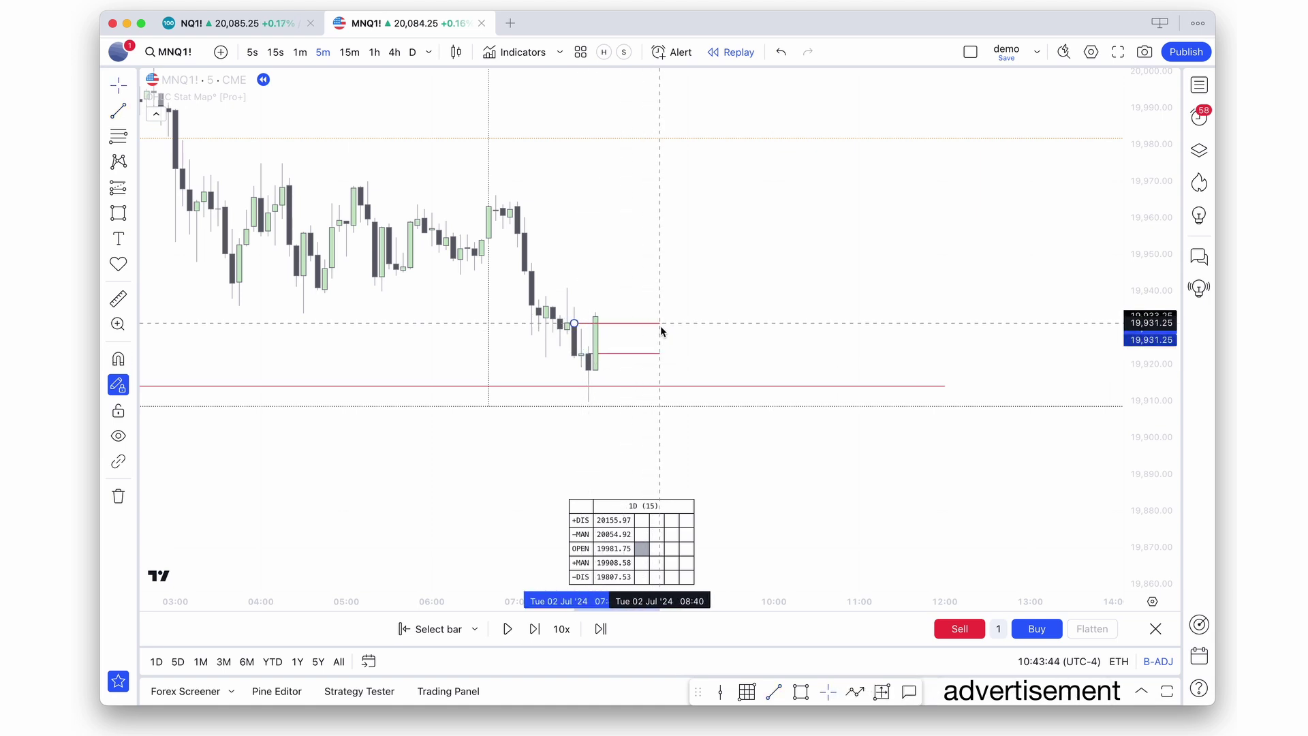
scroll(899, 368, down, 1)
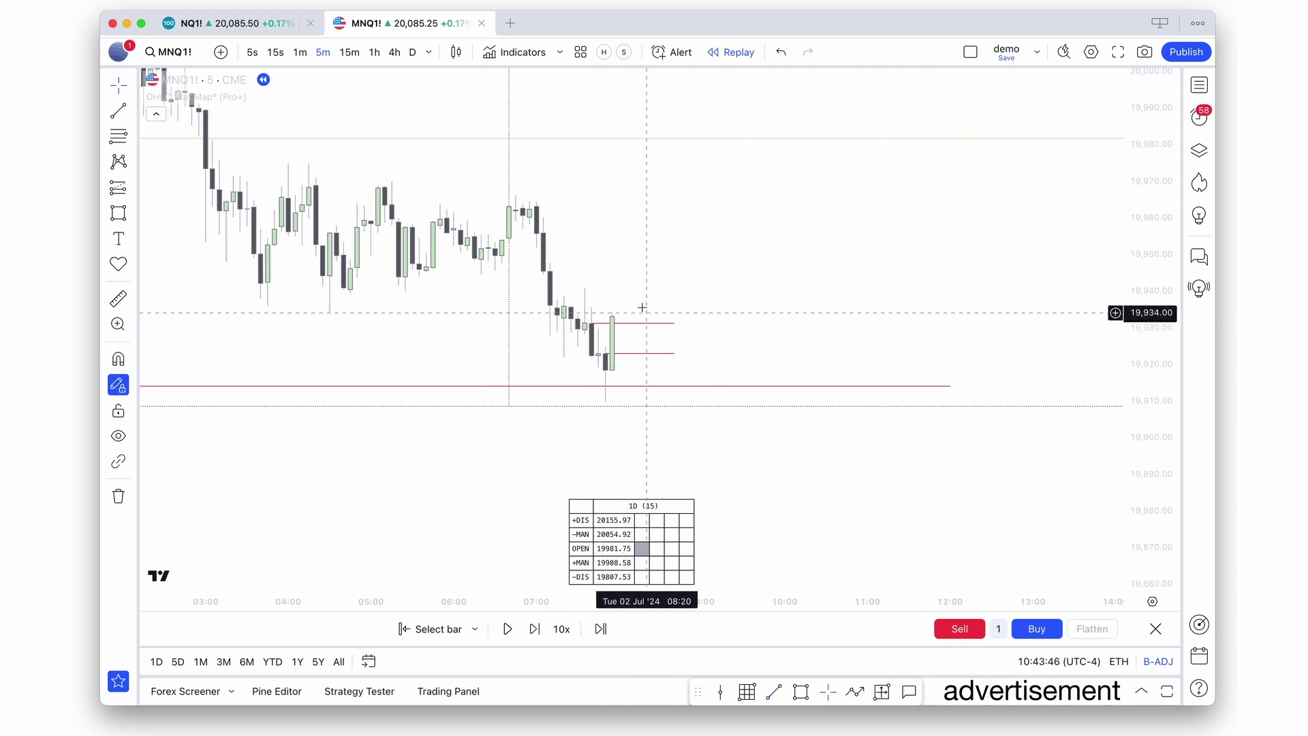
Step: Advance the replay, hide the OHLC Stat Map, and add a grey box between the two lines
key(shift+Right)
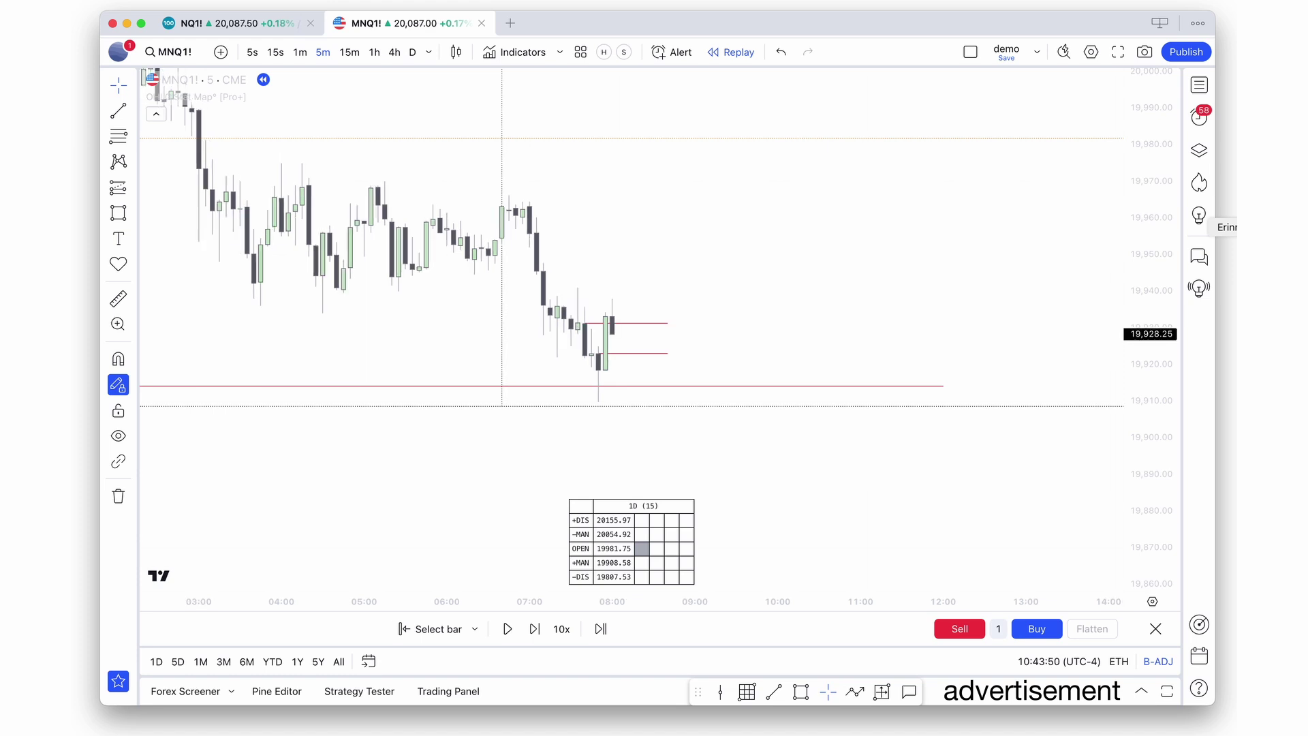
click(258, 97)
key(shift+Right)
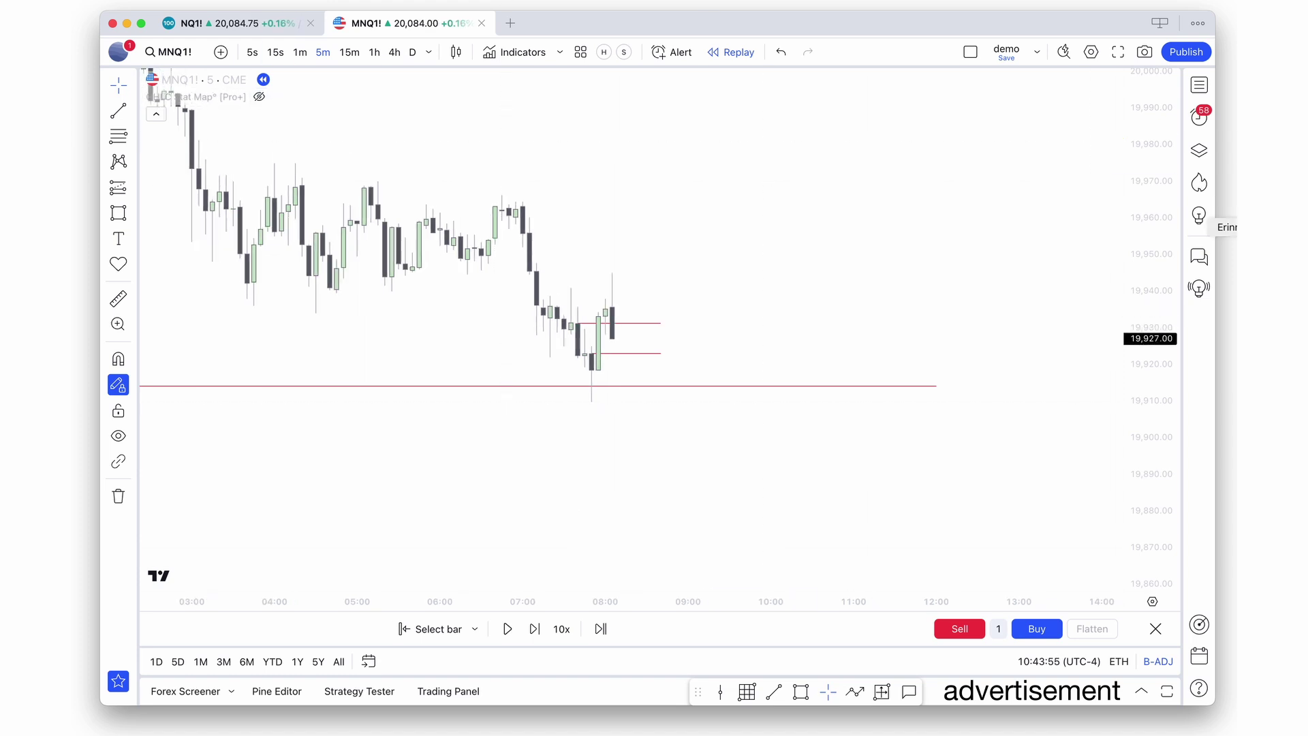
click(802, 692)
click(591, 347)
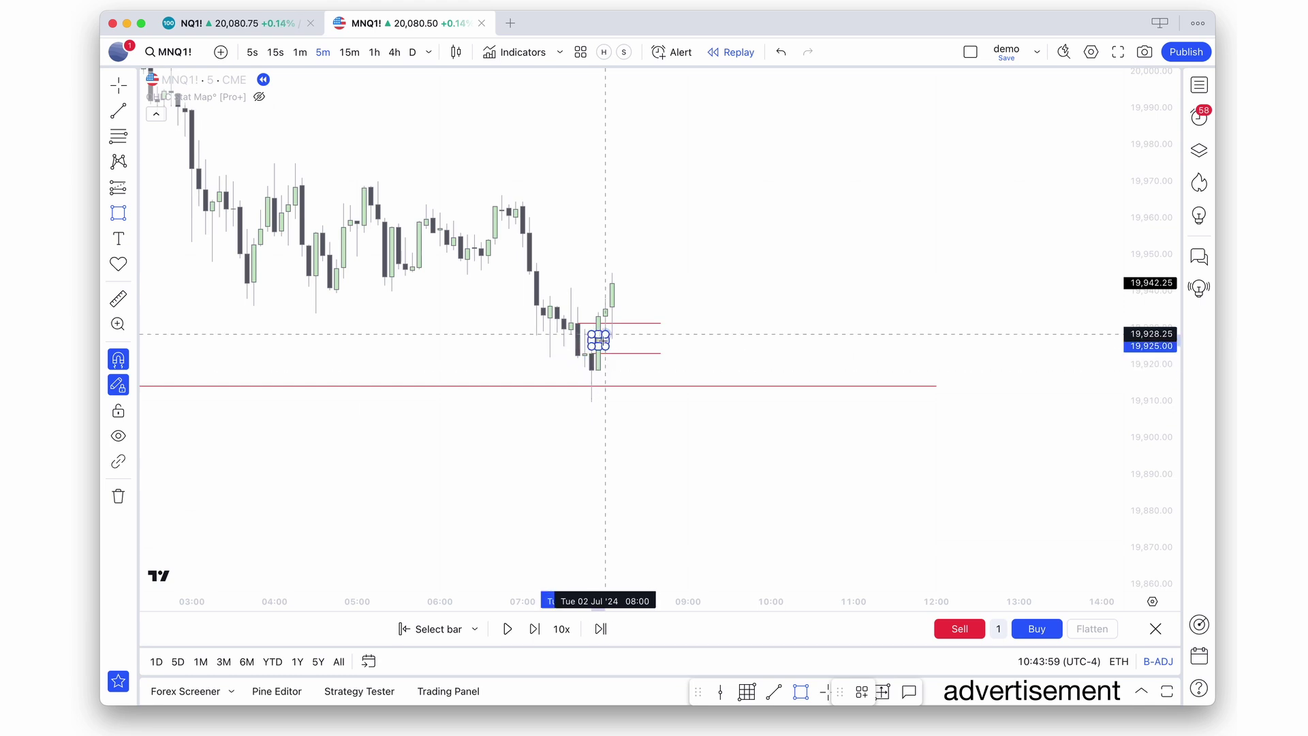
click(646, 333)
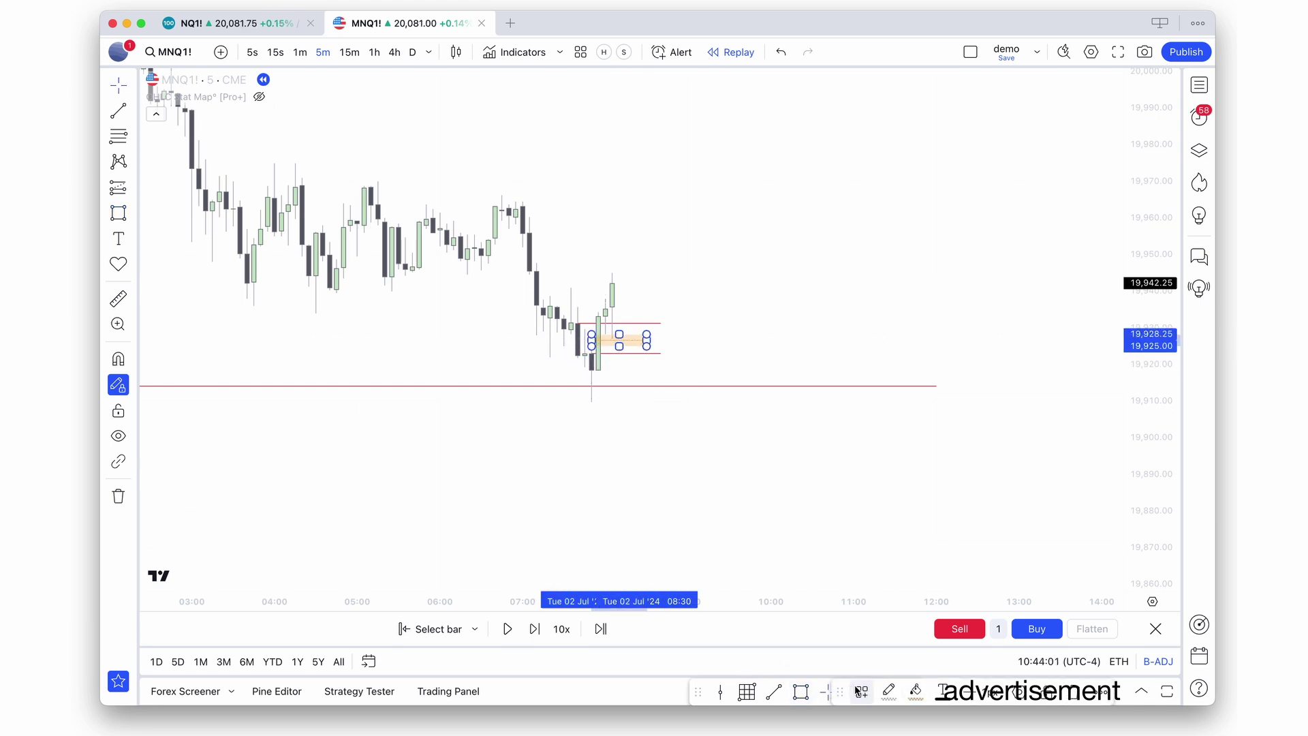
click(862, 692)
click(891, 622)
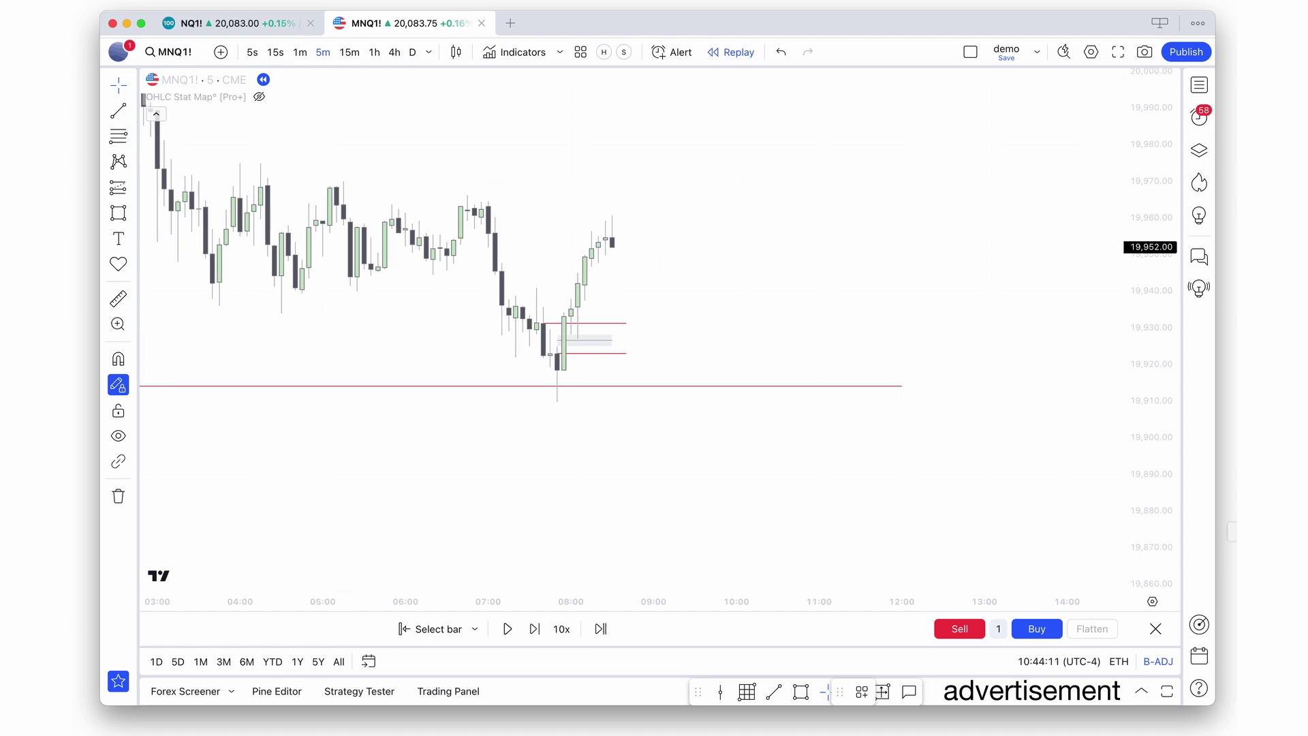
Step: Draw horizontal levels at the earlier session highs near 19,963–19,975
scroll(759, 488, down, 2)
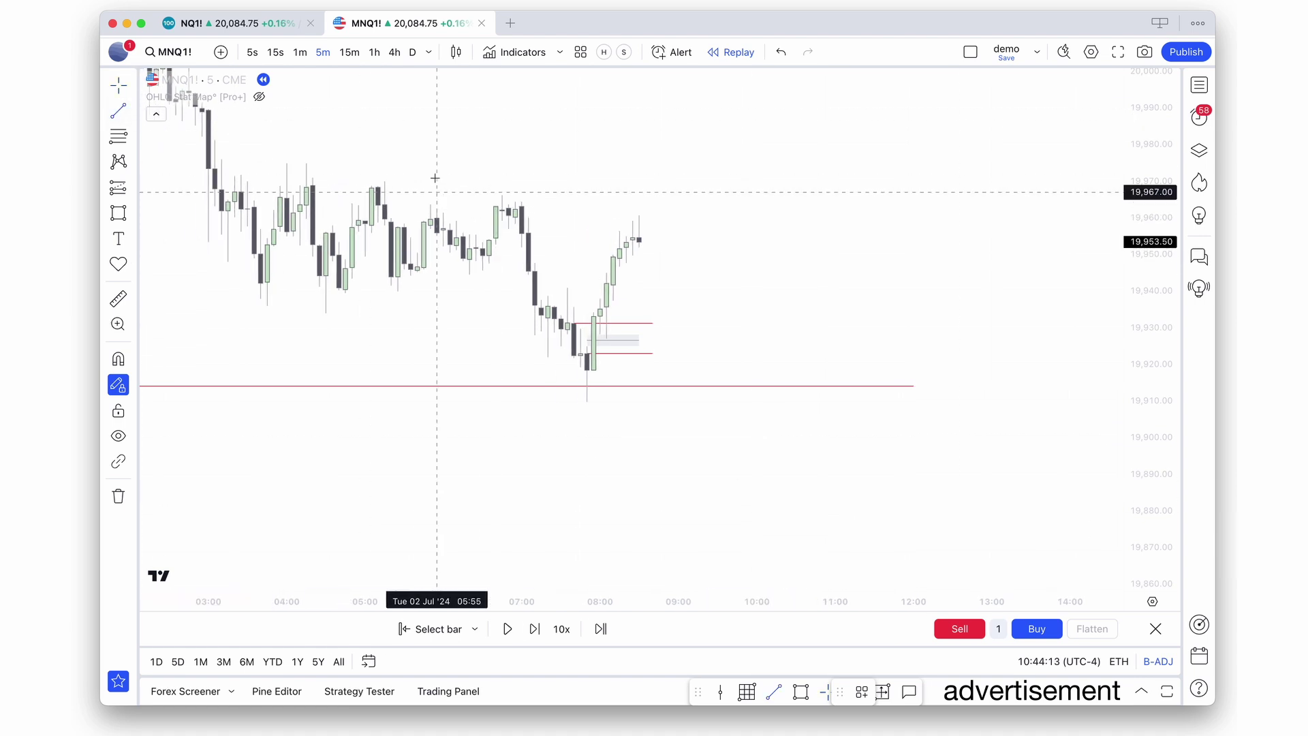
click(430, 203)
click(651, 204)
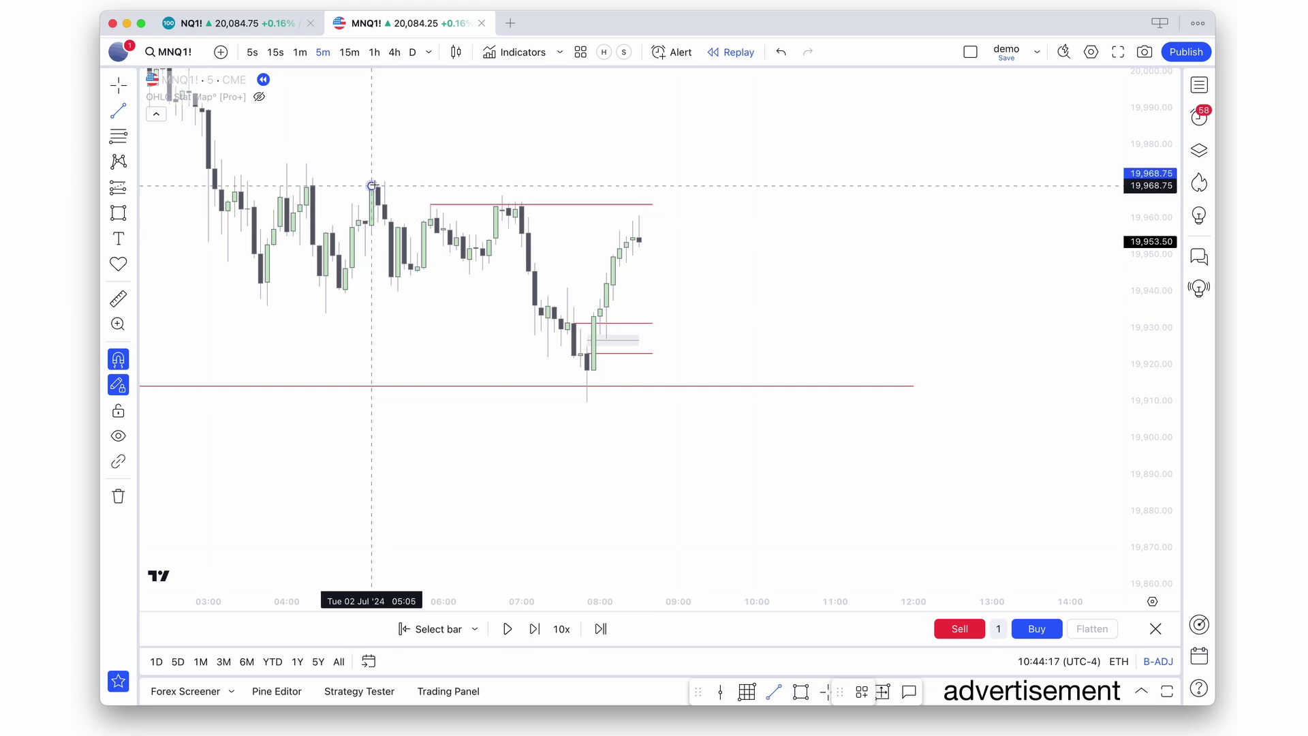
click(672, 186)
click(287, 163)
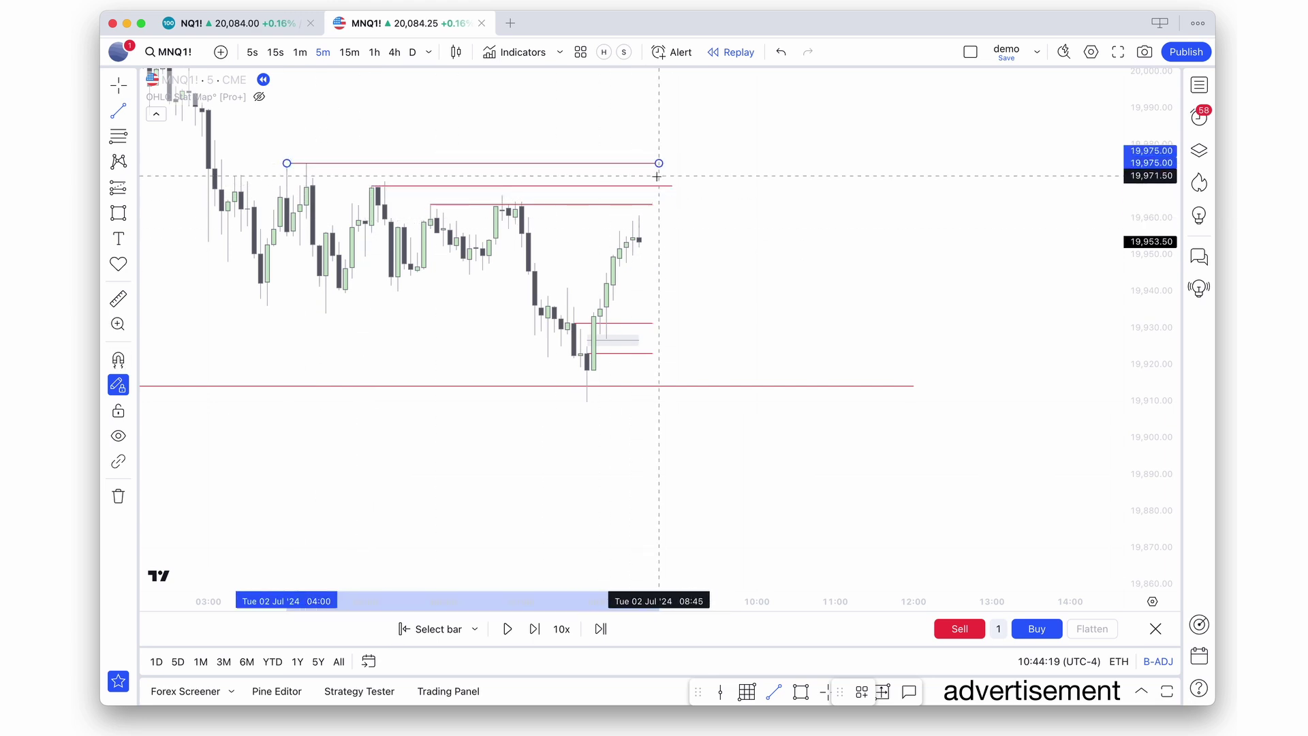
click(659, 163)
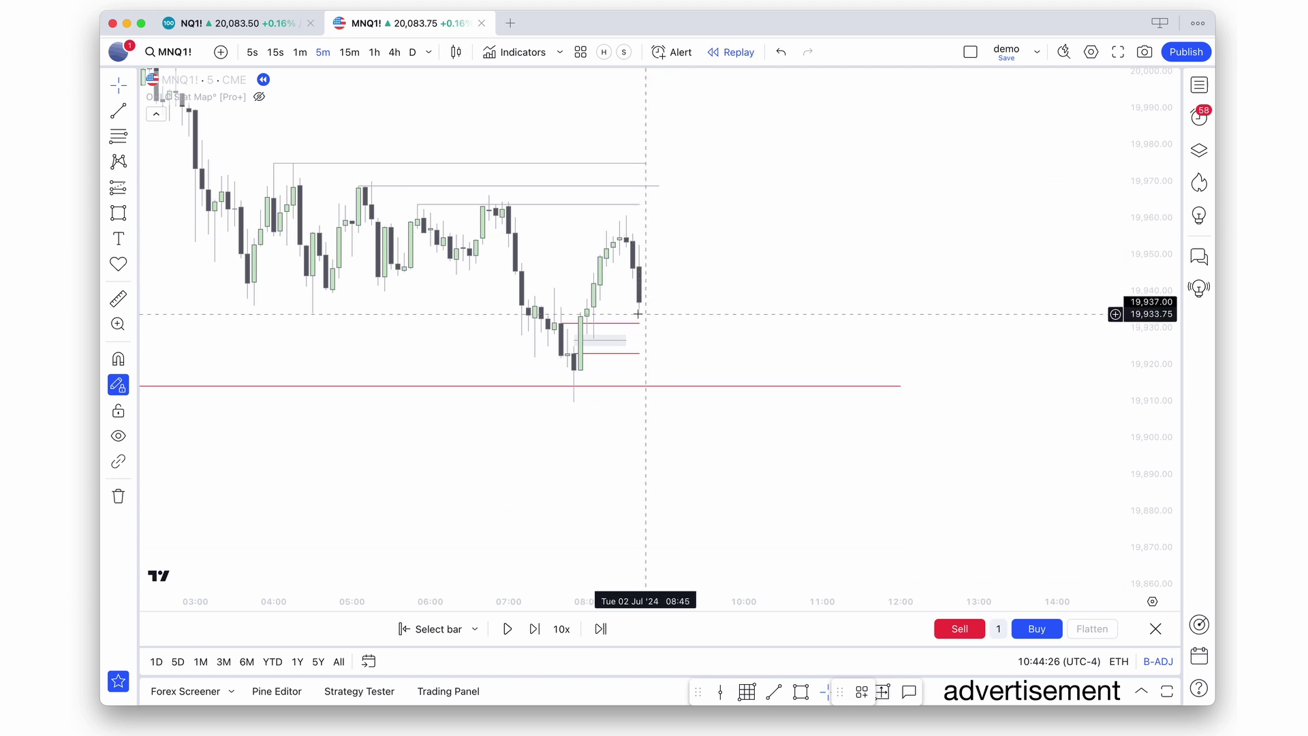
Step: Add a horizontal level line at about 19,937
click(118, 111)
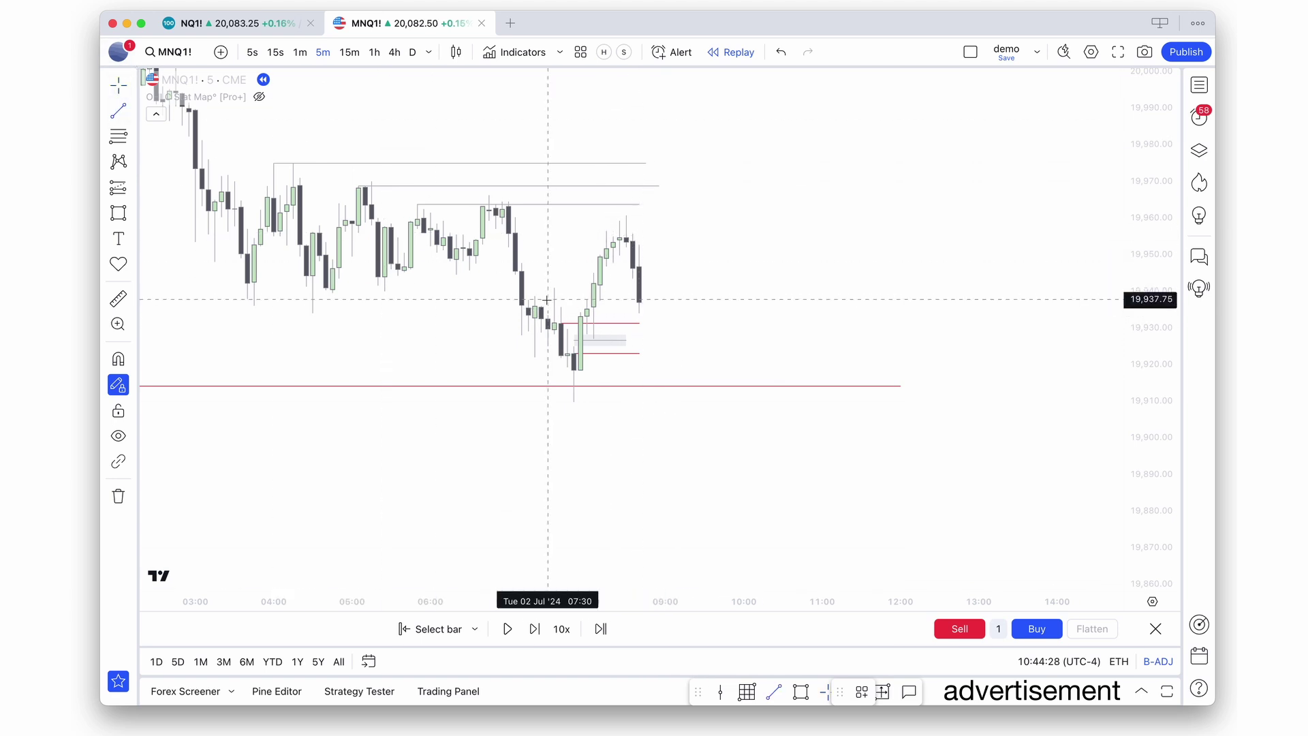
drag(593, 307, 659, 307)
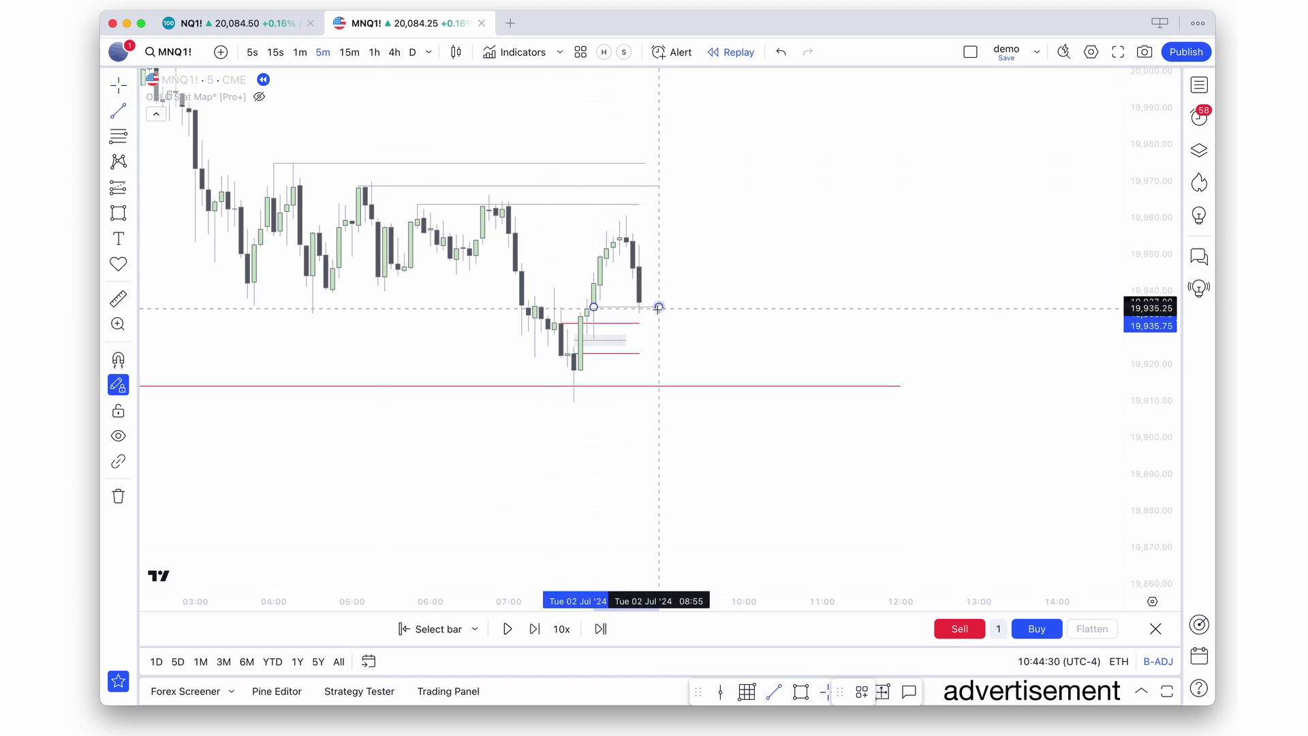
click(535, 307)
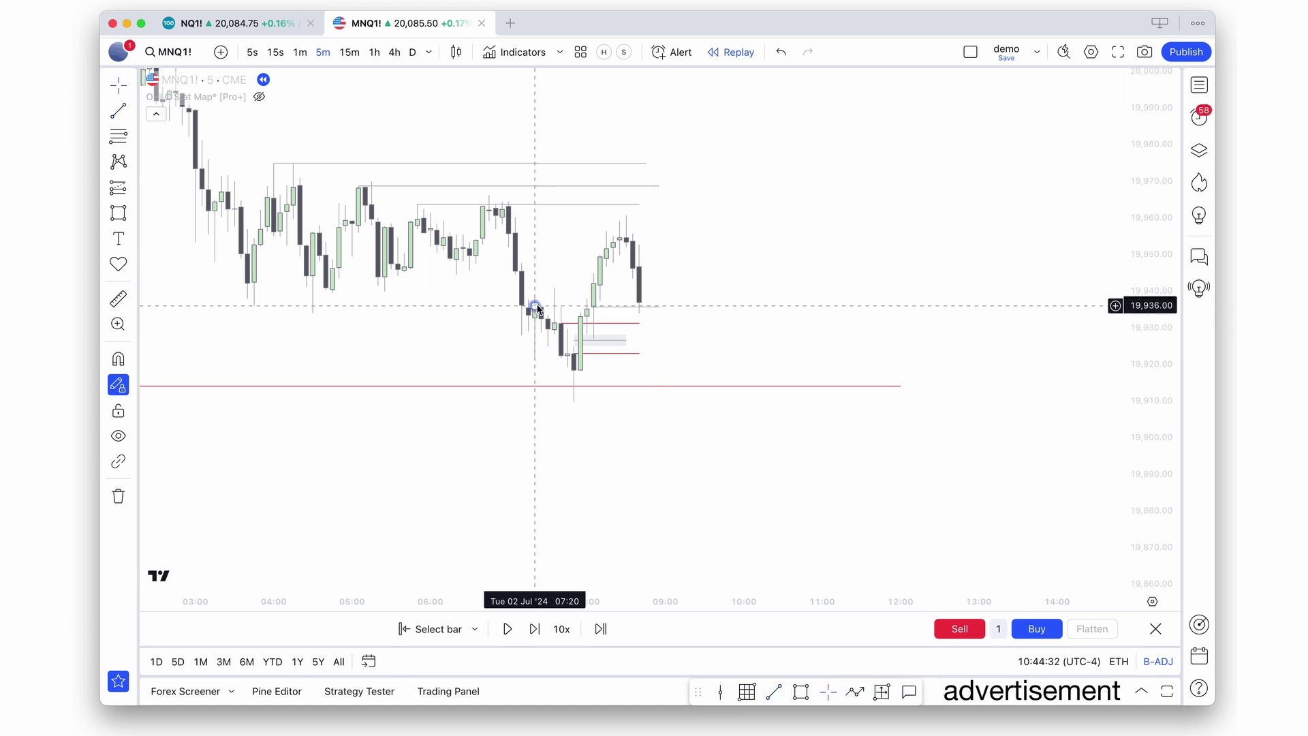
click(666, 307)
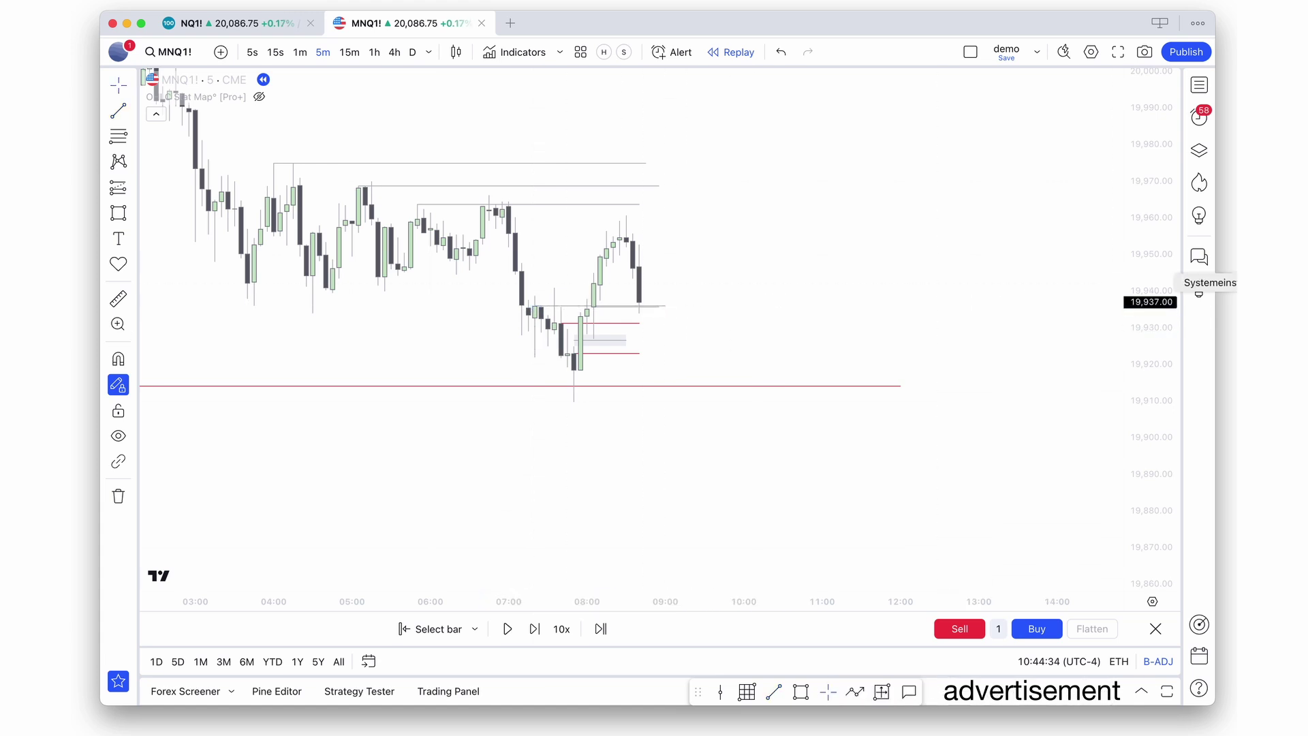
Step: Take a demo long from 19,937.00 to 19,971.25 (+68.50 USD), then view hourly candles
click(1039, 627)
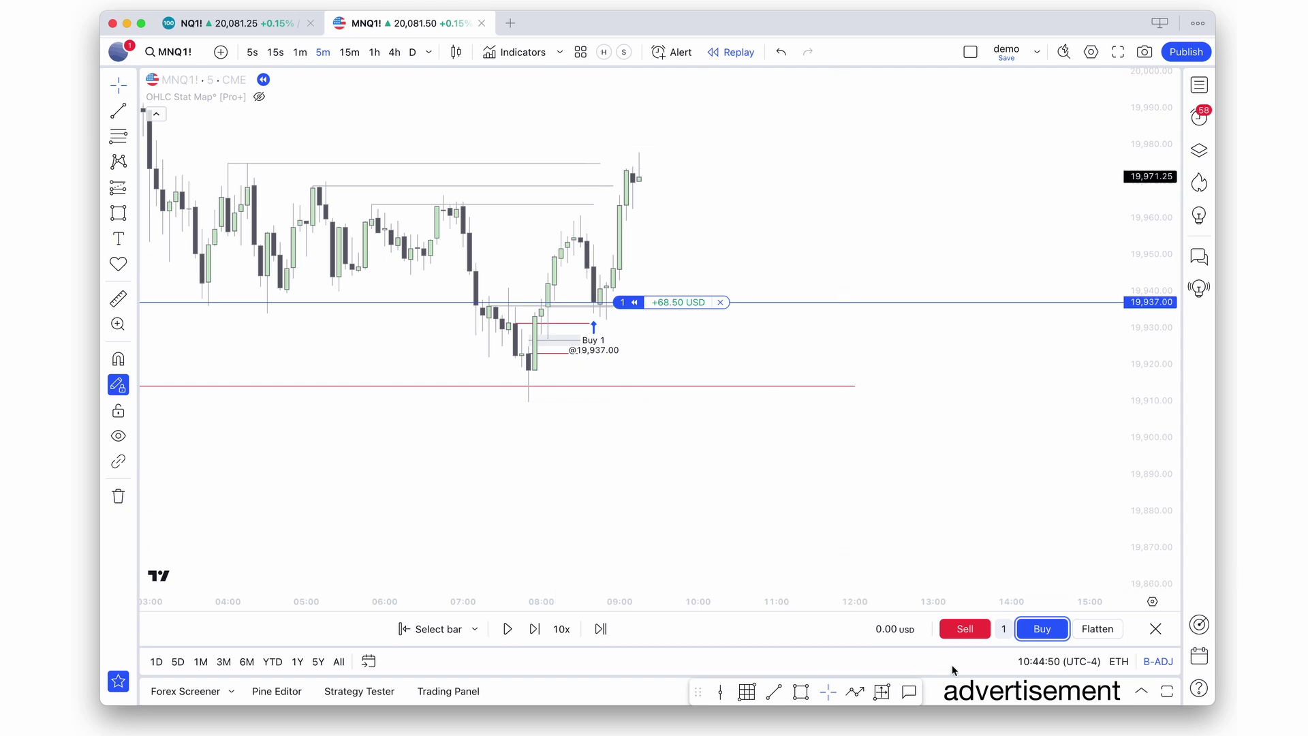
click(963, 629)
drag(927, 436, 973, 470)
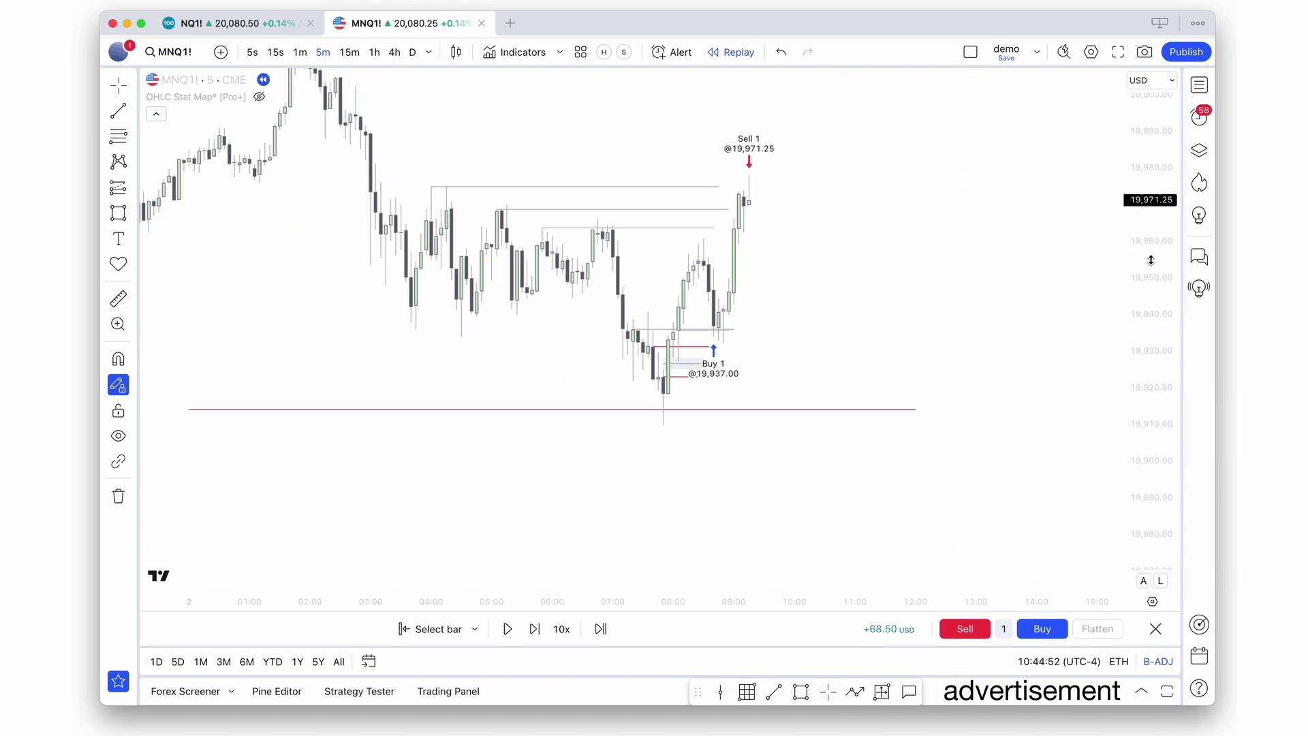
click(374, 52)
drag(1164, 197, 1157, 483)
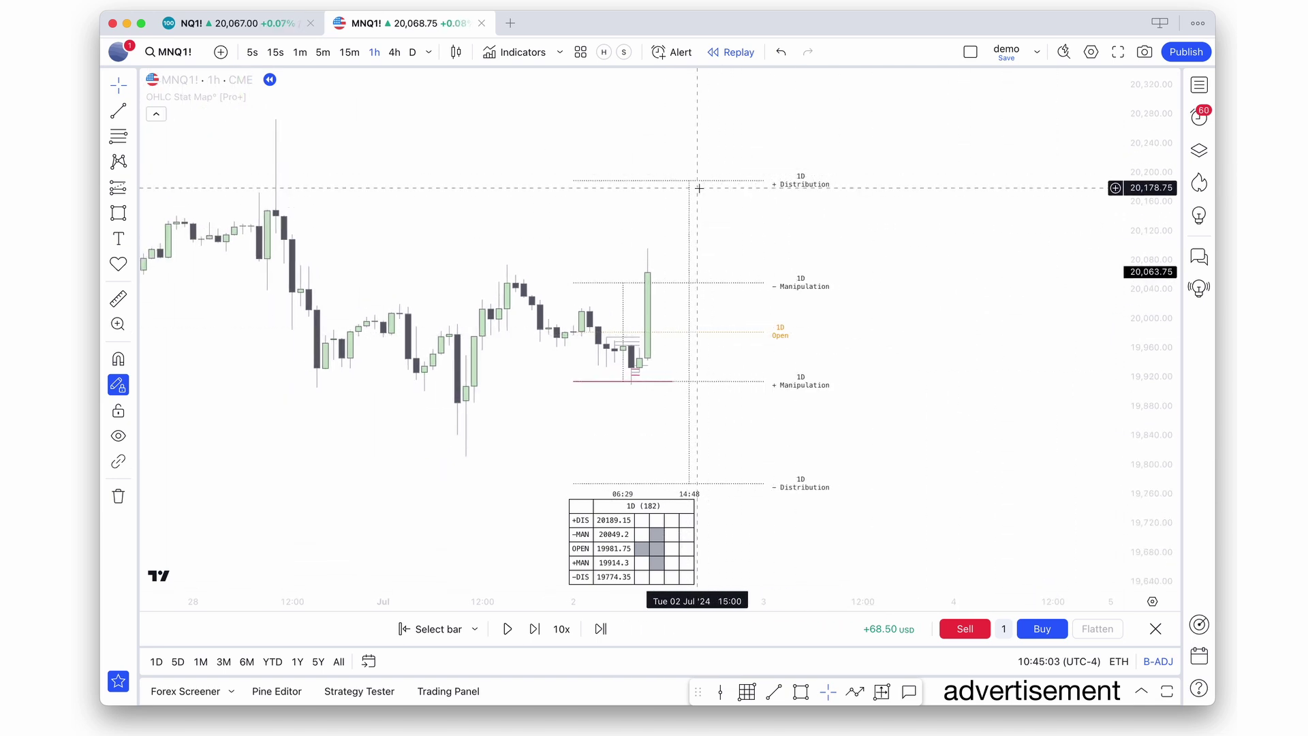
Step: Draw a level line at the prior hourly high near 20,074
click(114, 113)
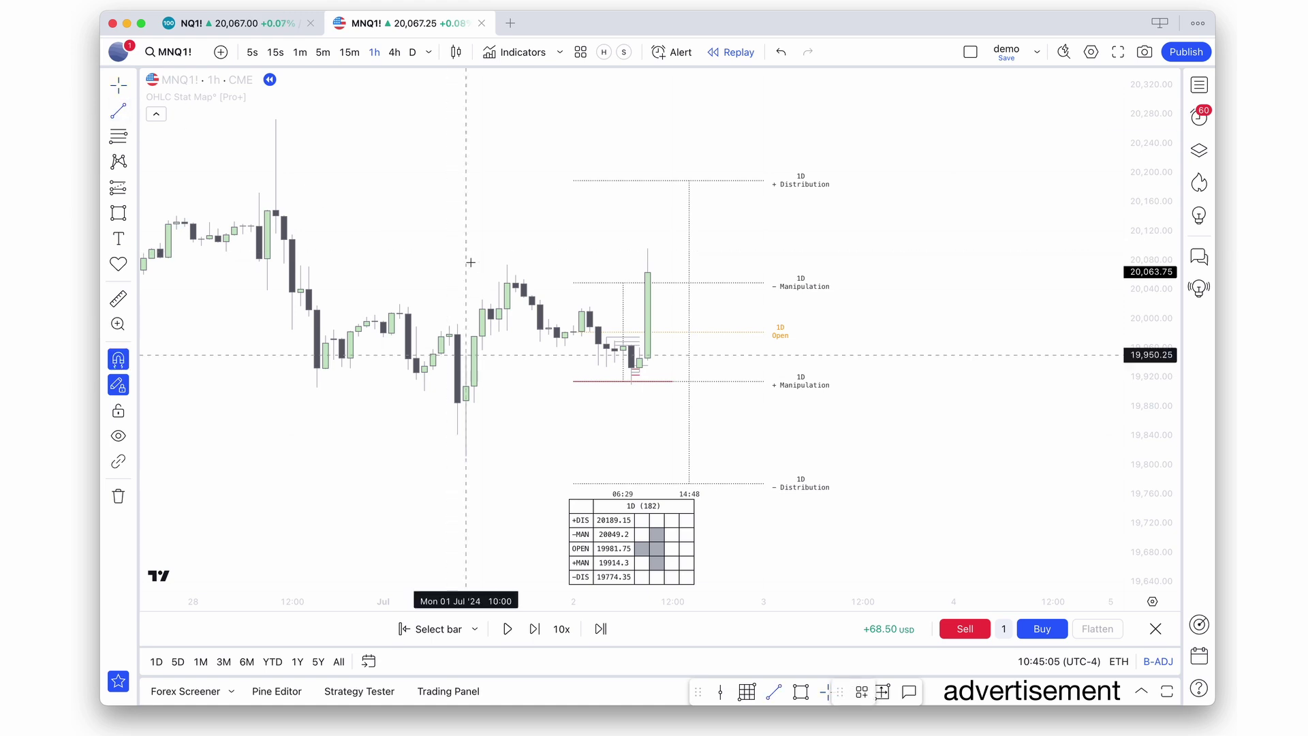
click(507, 264)
click(631, 264)
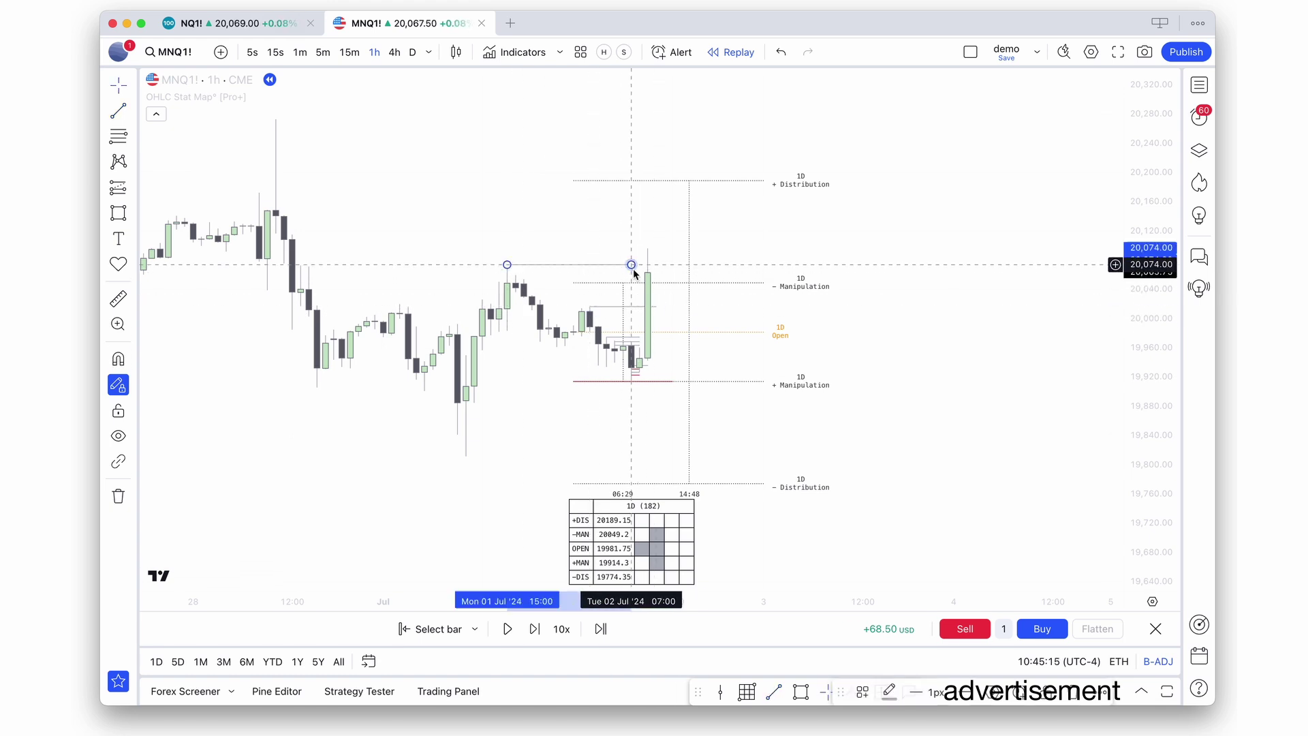
Step: Delete the old drawings and draw a trend line from the 1 July low to +Manipulation
drag(781, 383, 511, 175)
key(Delete)
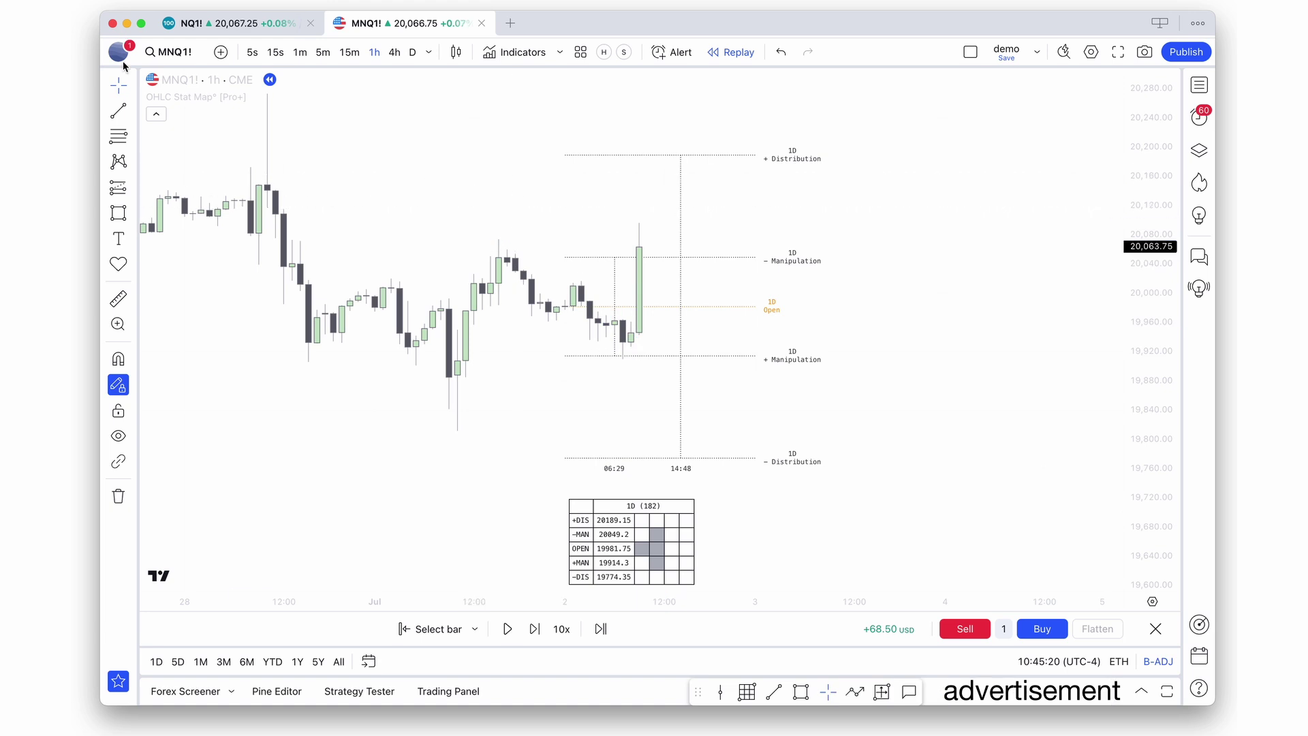
click(455, 441)
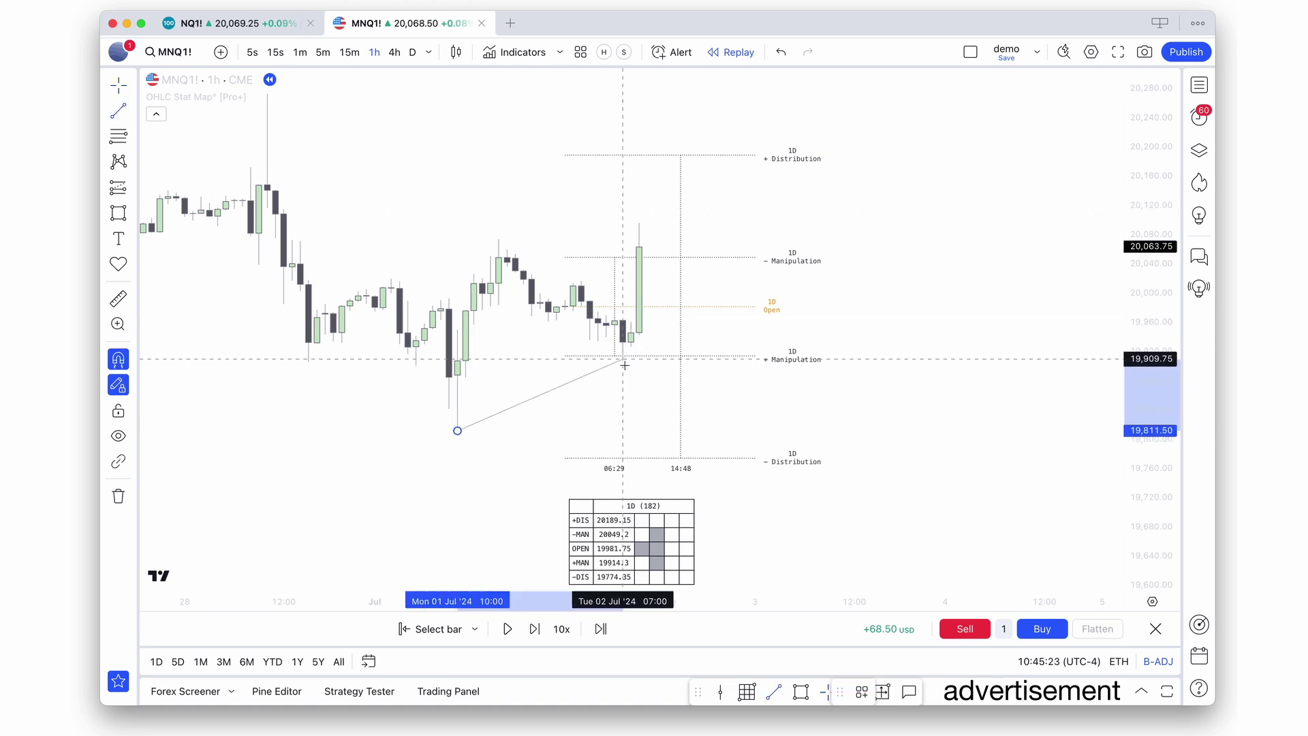
click(623, 359)
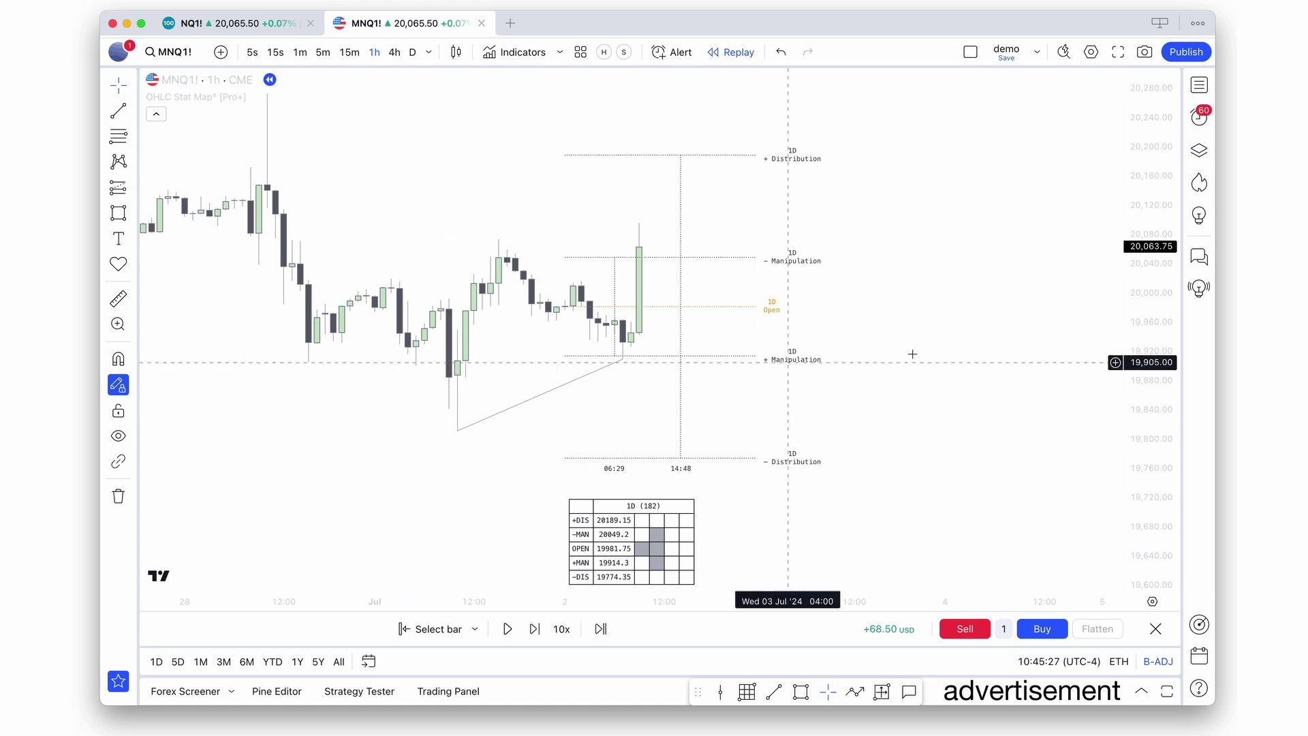
Step: Load ES1! and draw a level line at its recent low just under +Manipulation
text(es)
key(Return)
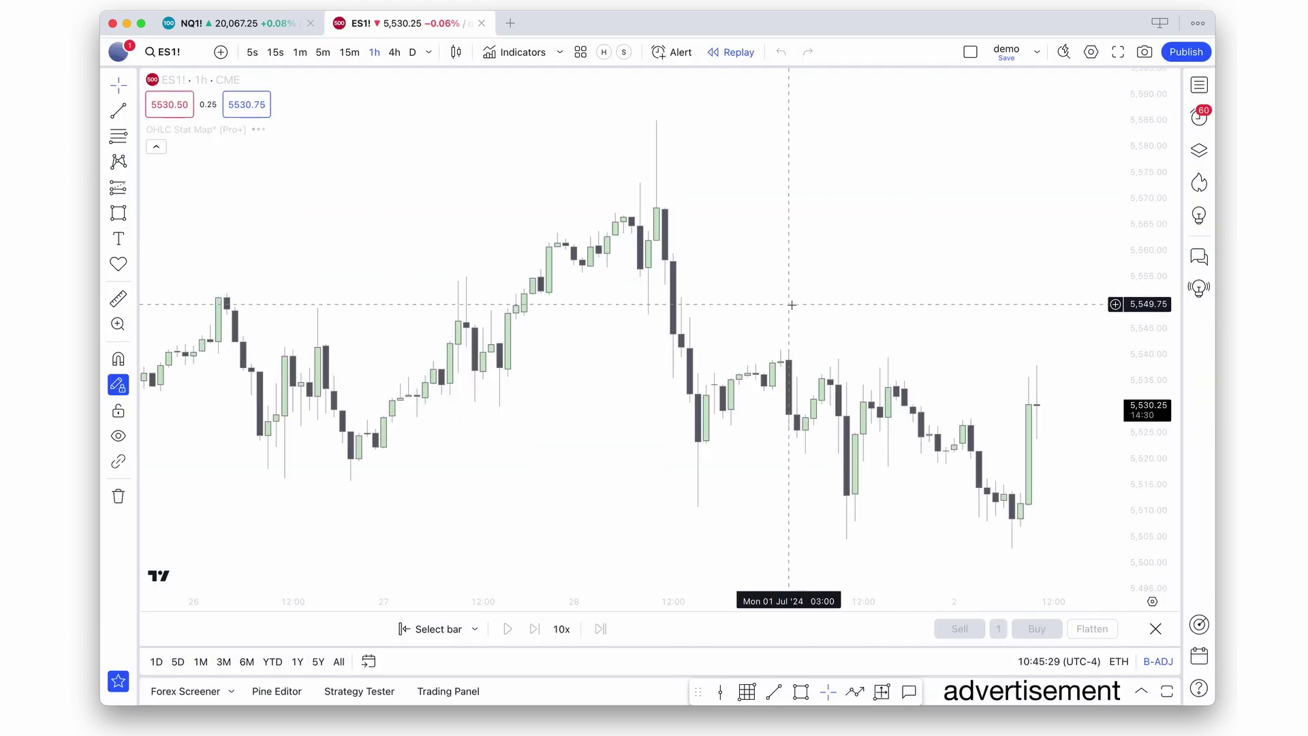
scroll(791, 301, right, 5)
click(119, 111)
click(548, 544)
click(753, 539)
drag(781, 521, 729, 418)
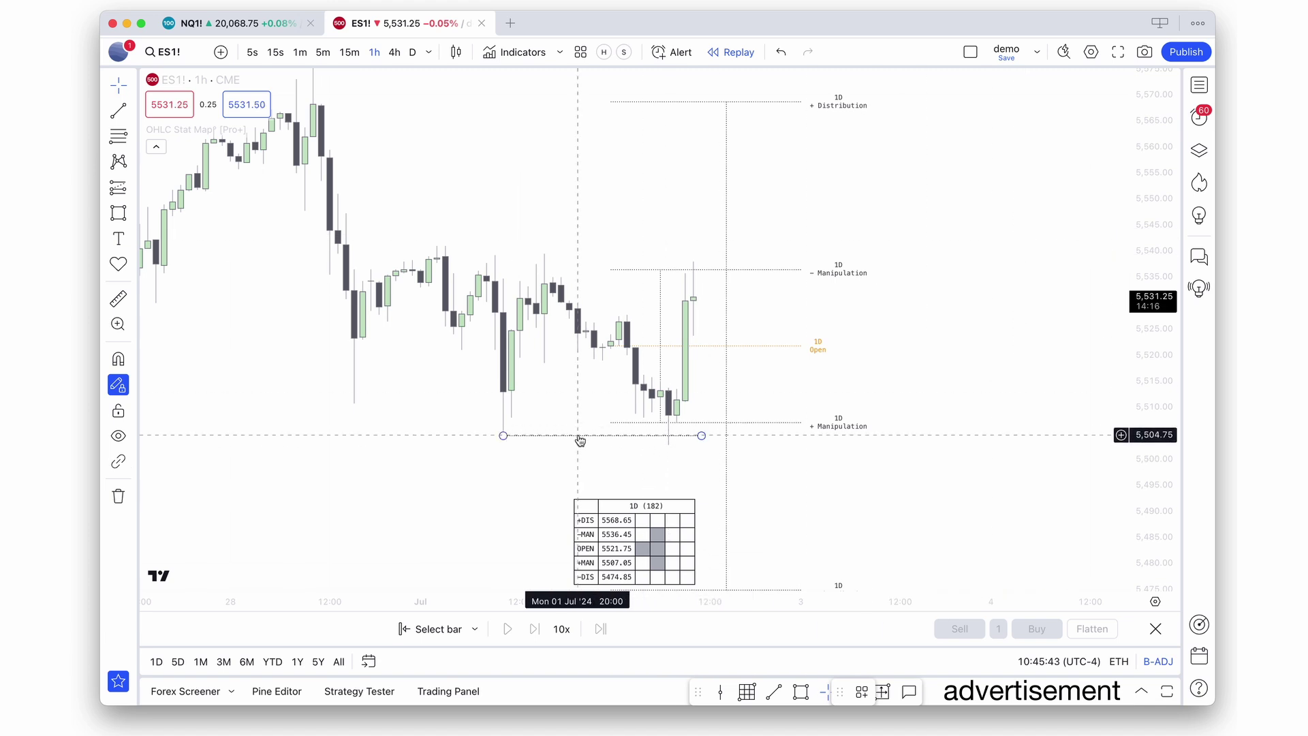
Step: Load NQ1! hourly and frame its 1D levels from 19774.9 to 20189.1, with snapping off
text(NQ1!)
key(Return)
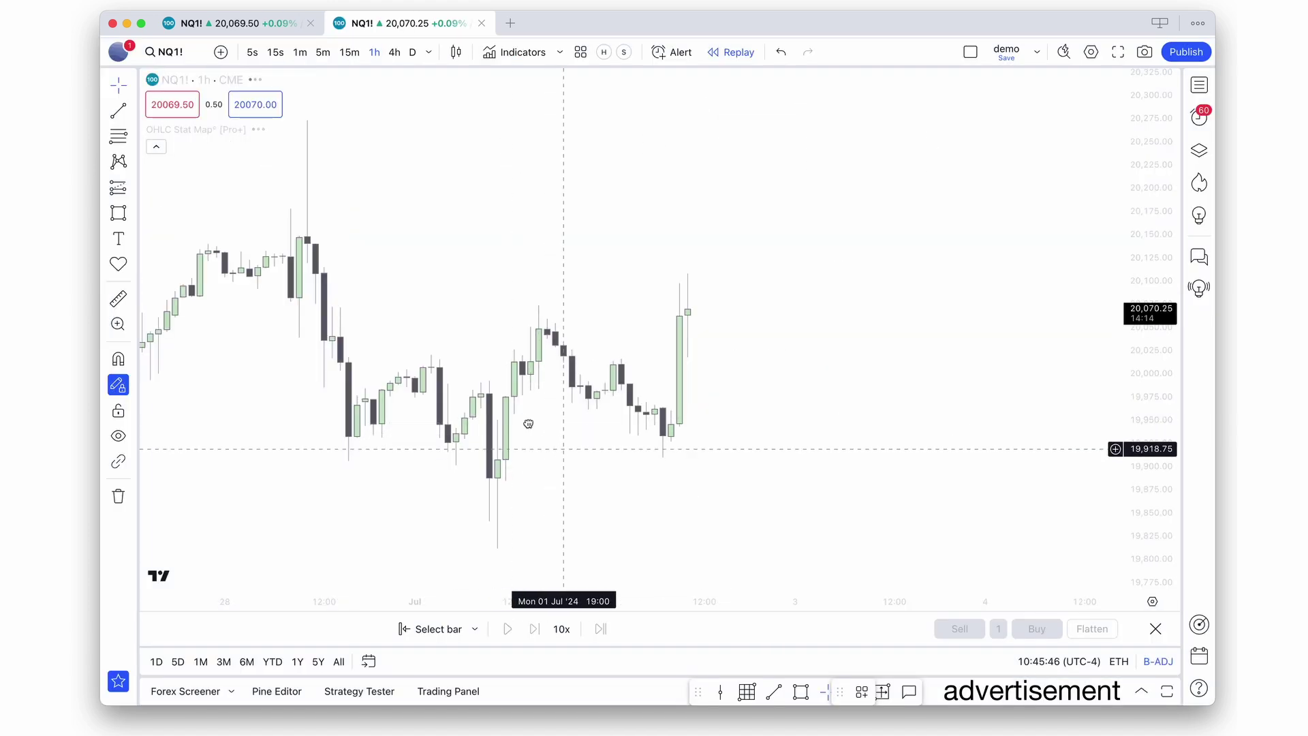
click(118, 110)
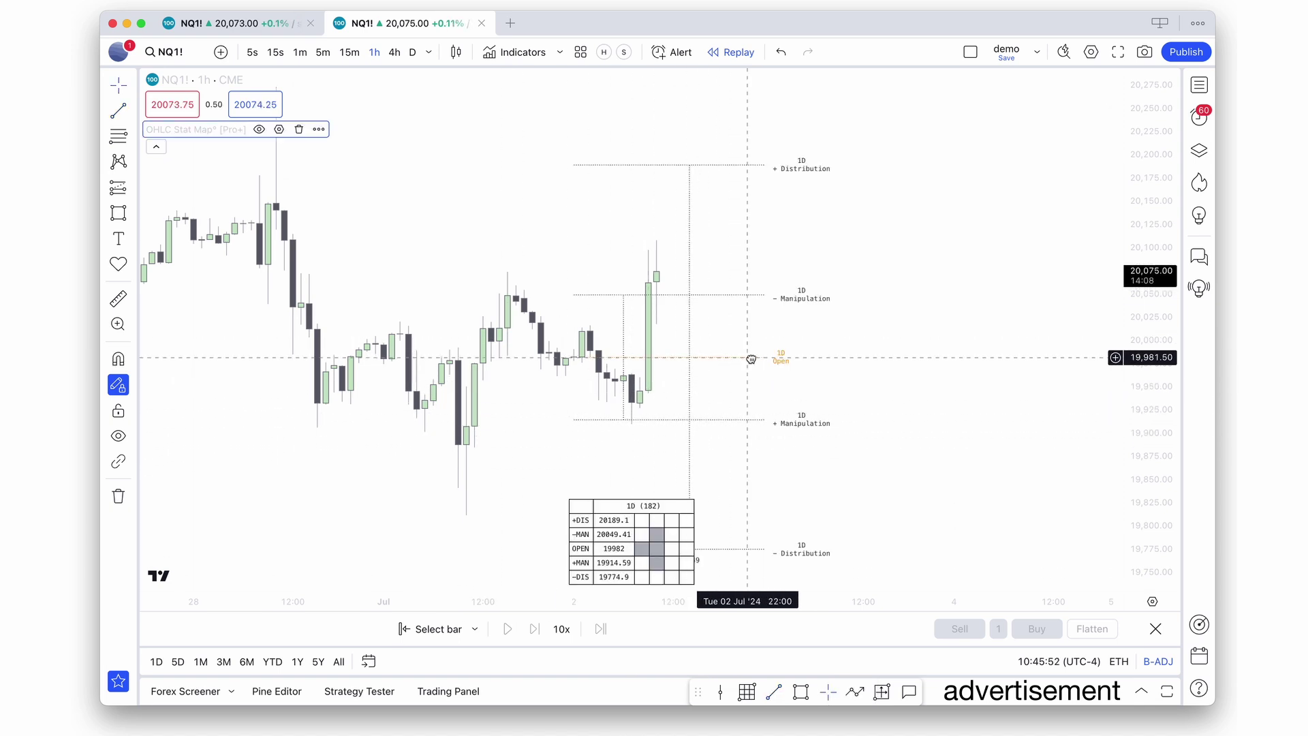
key(super)
scroll(719, 174, right, 5)
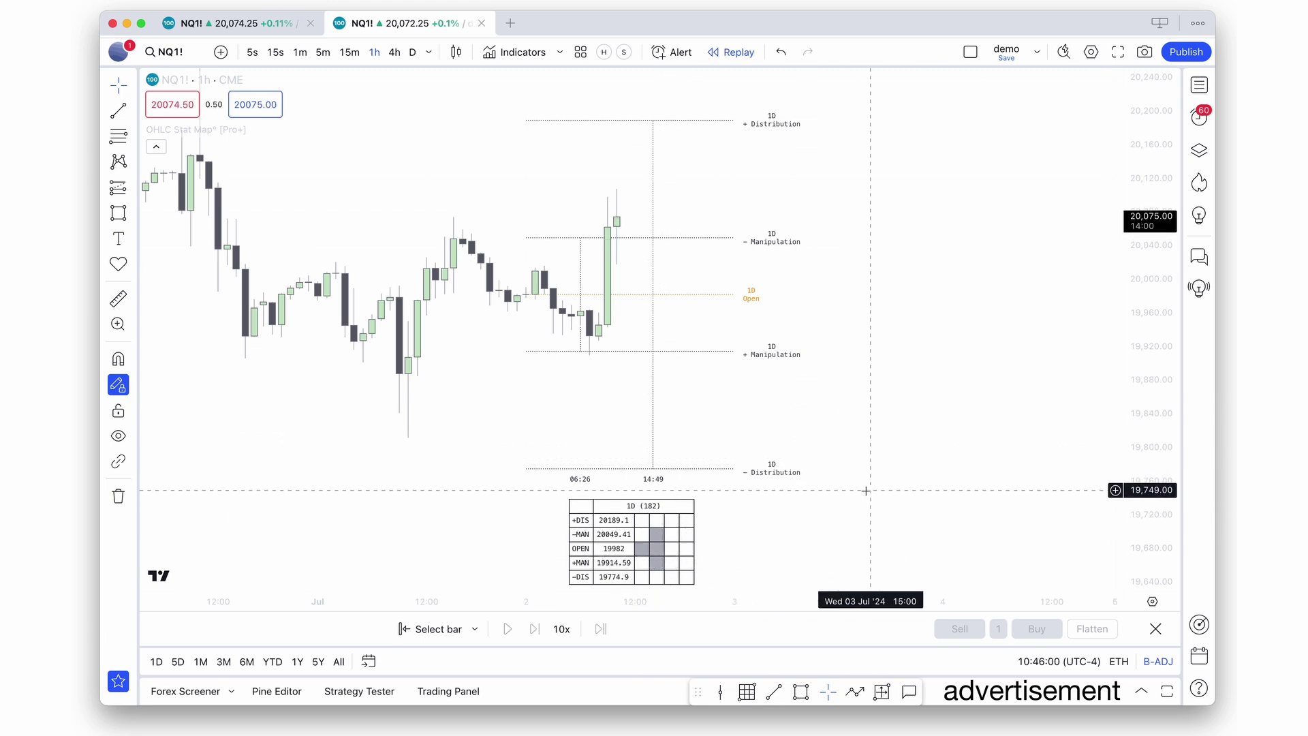
scroll(682, 450, up, 2)
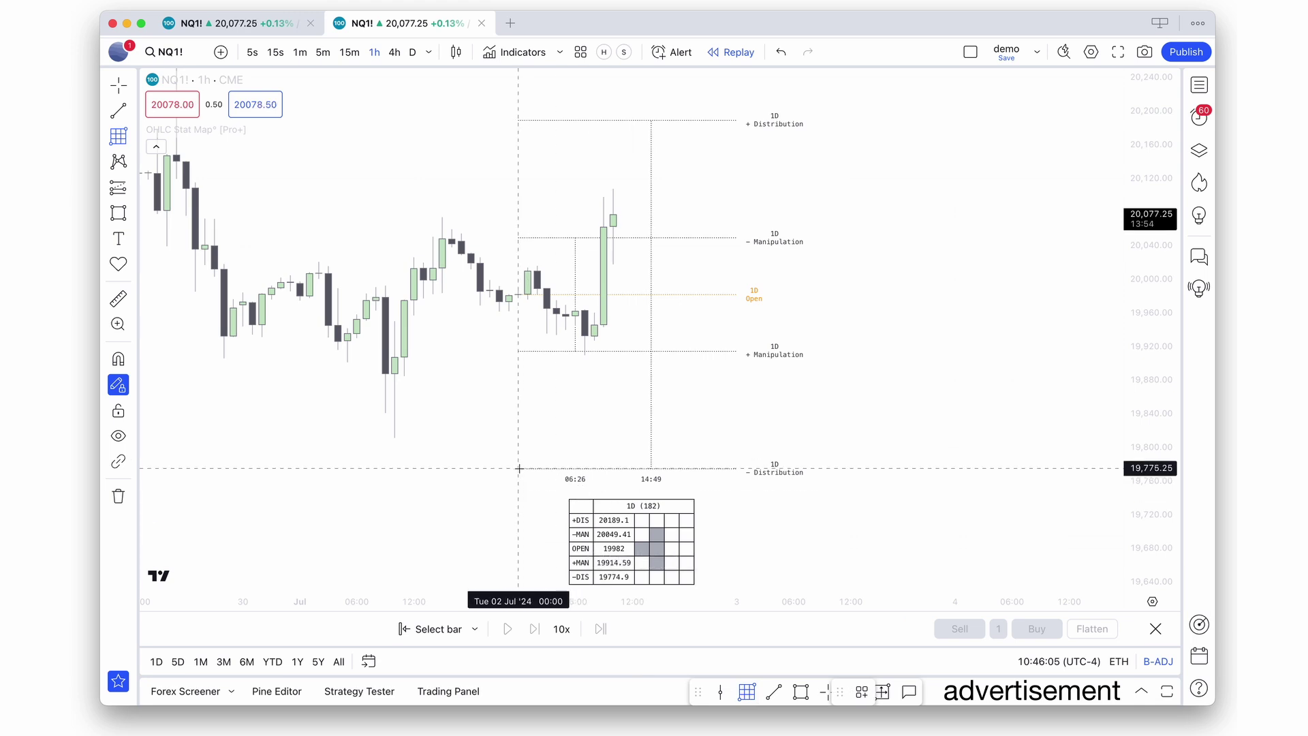
Step: Draw a Gann Box from −Distribution to +Distribution and apply the saved quarters template
mouse_move(518, 468)
mouse_down()
mouse_move(740, 140)
mouse_move(733, 121)
mouse_up()
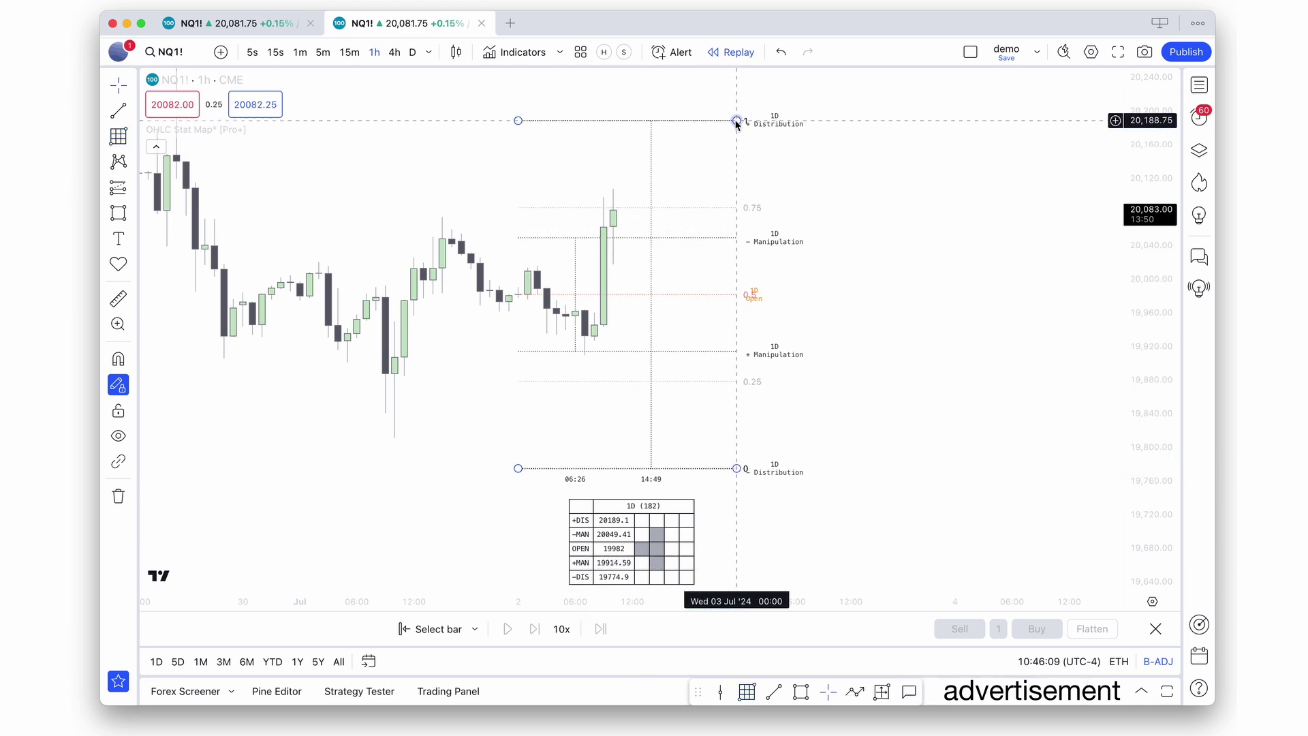
click(737, 123)
click(823, 690)
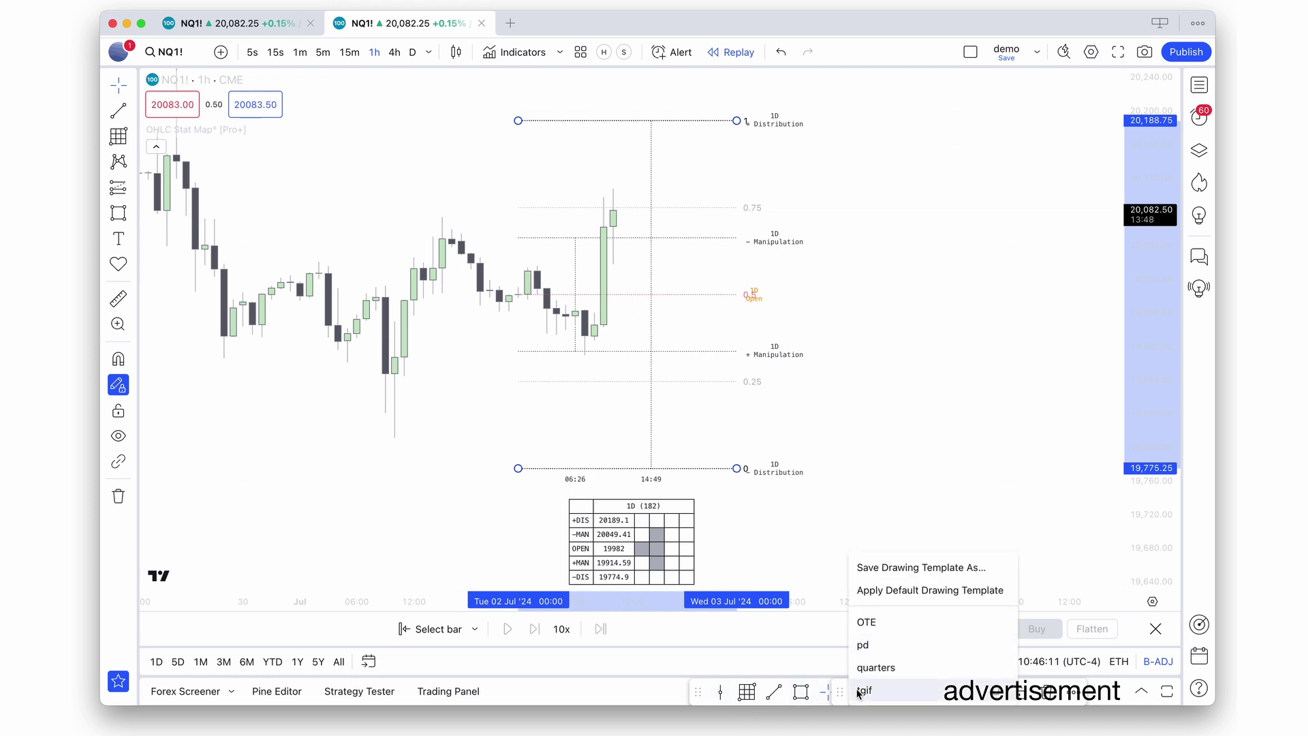
click(862, 664)
click(751, 316)
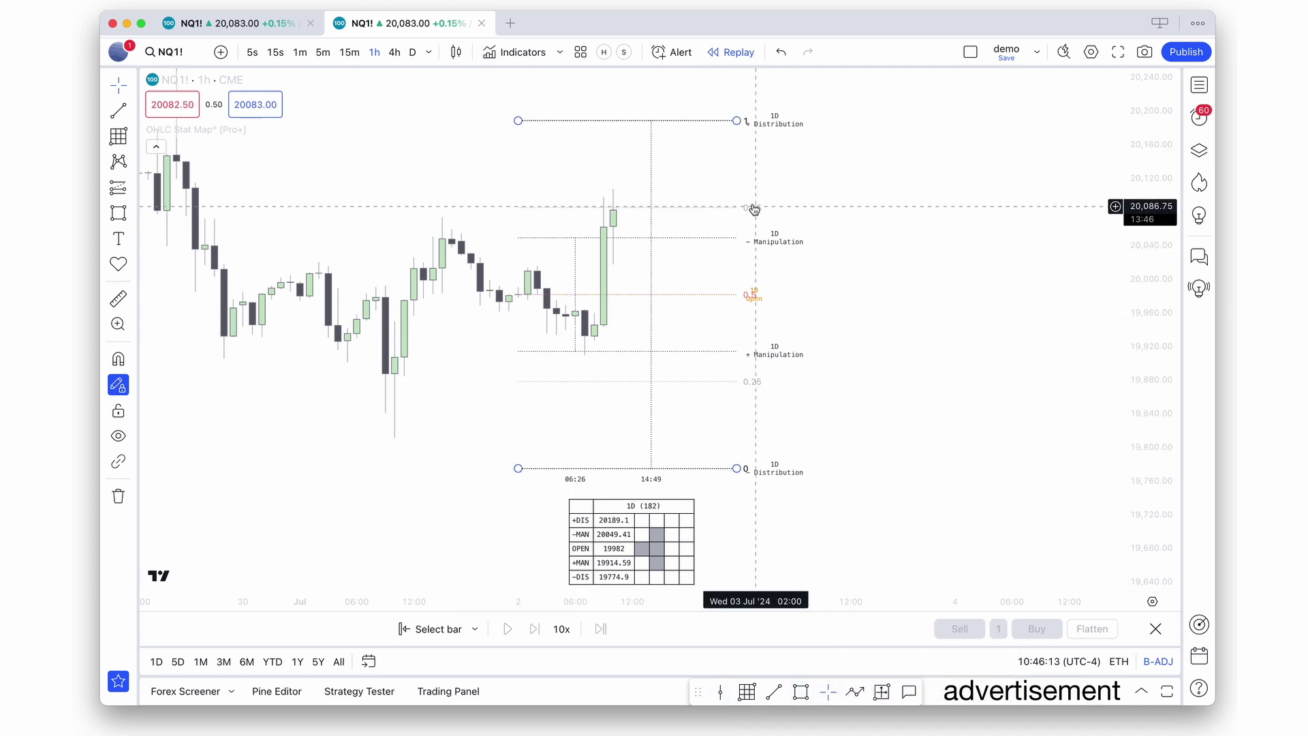
Step: Adjust the Gann Box time levels into four equal quarters and confirm
double_click(753, 207)
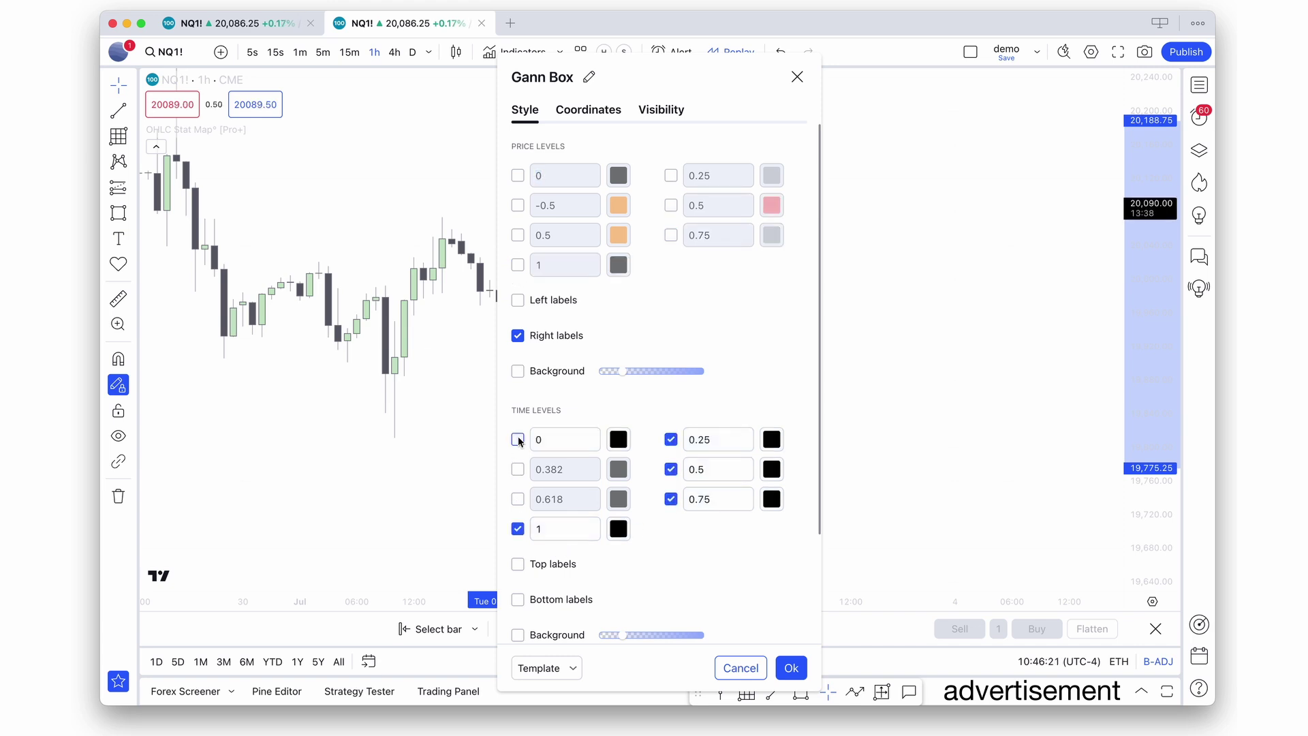
key(Return)
scroll(929, 126, up, 2)
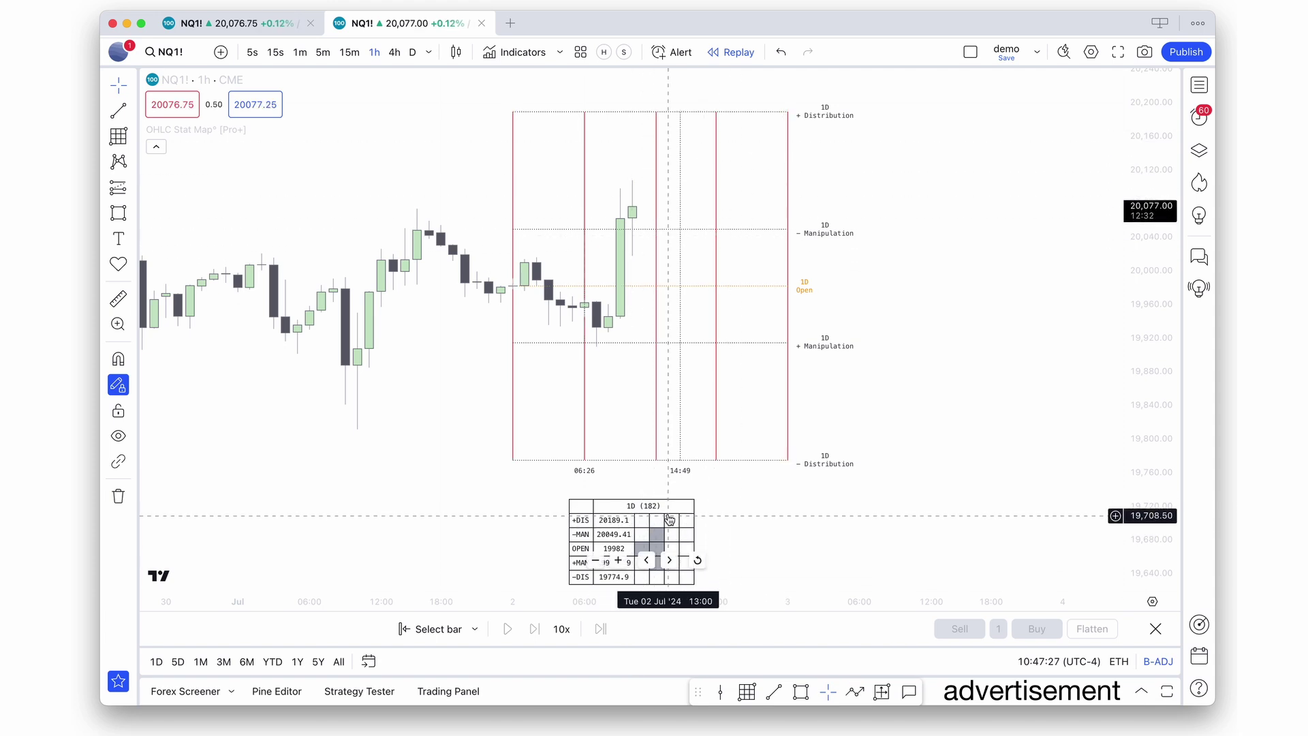
Step: Switch NQ1! to 5-minute bars and set OHLC Stat Map to plot 4-hour levels
scroll(675, 517, down, 1)
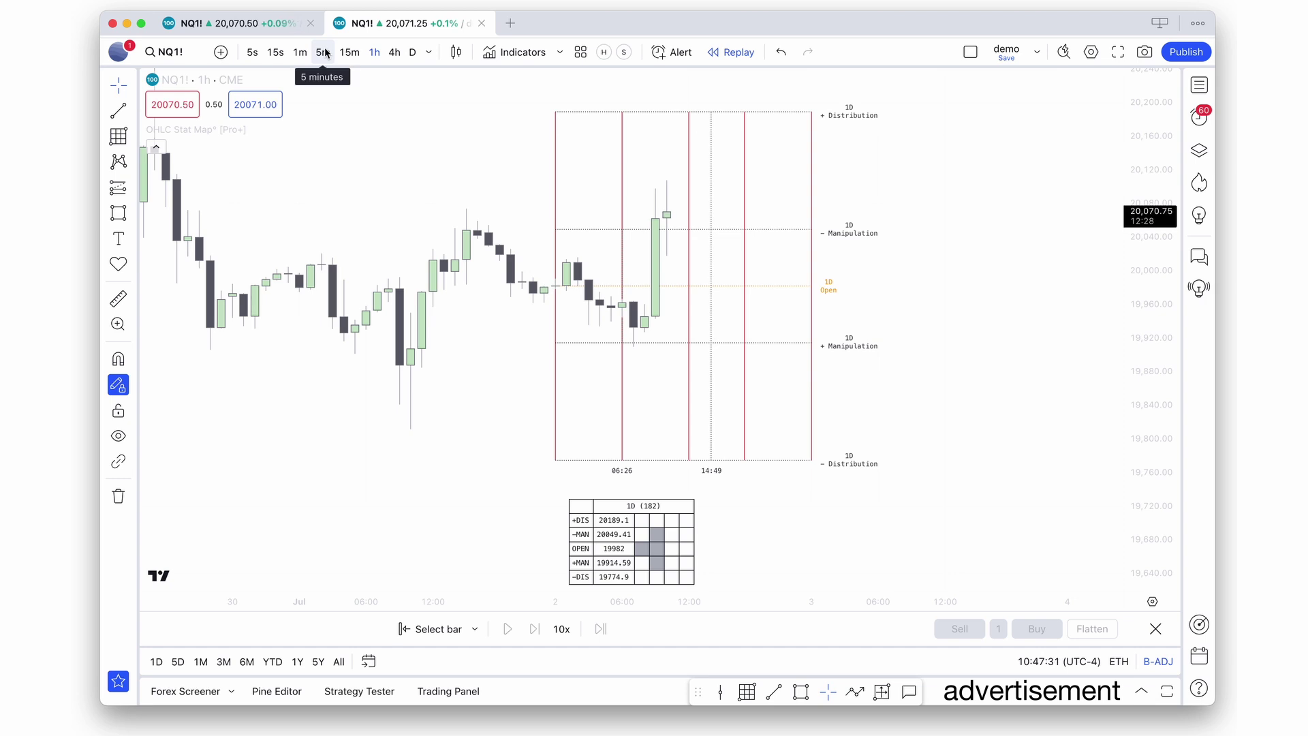
click(324, 52)
double_click(697, 374)
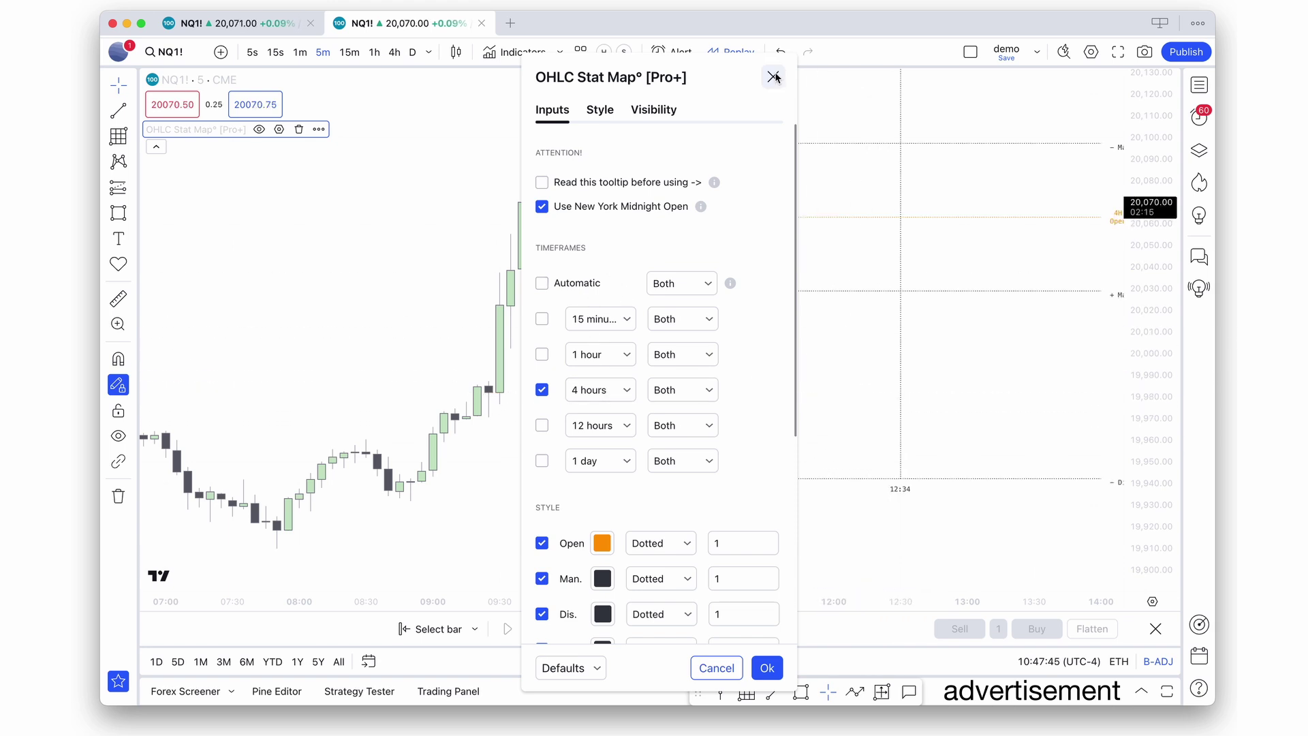
click(624, 390)
click(767, 668)
drag(775, 229, 709, 225)
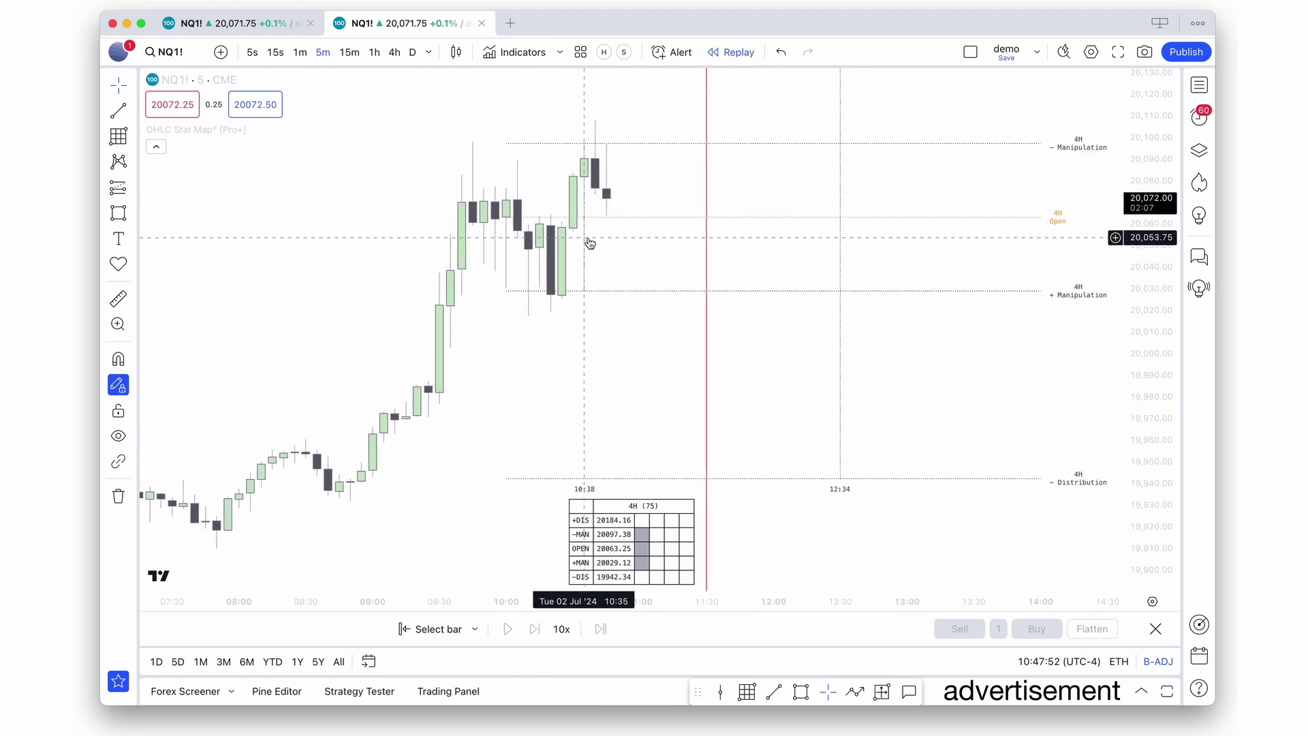
scroll(648, 223, right, 2)
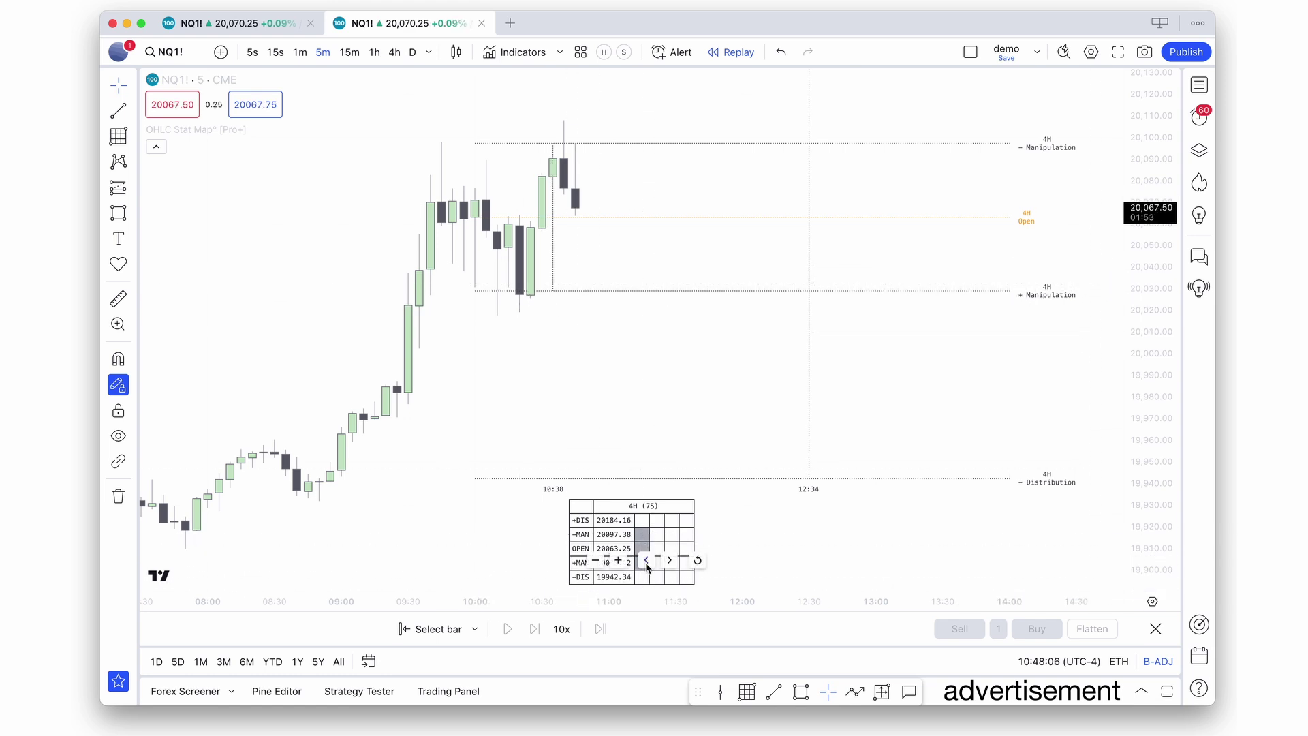
scroll(637, 447, left, 3)
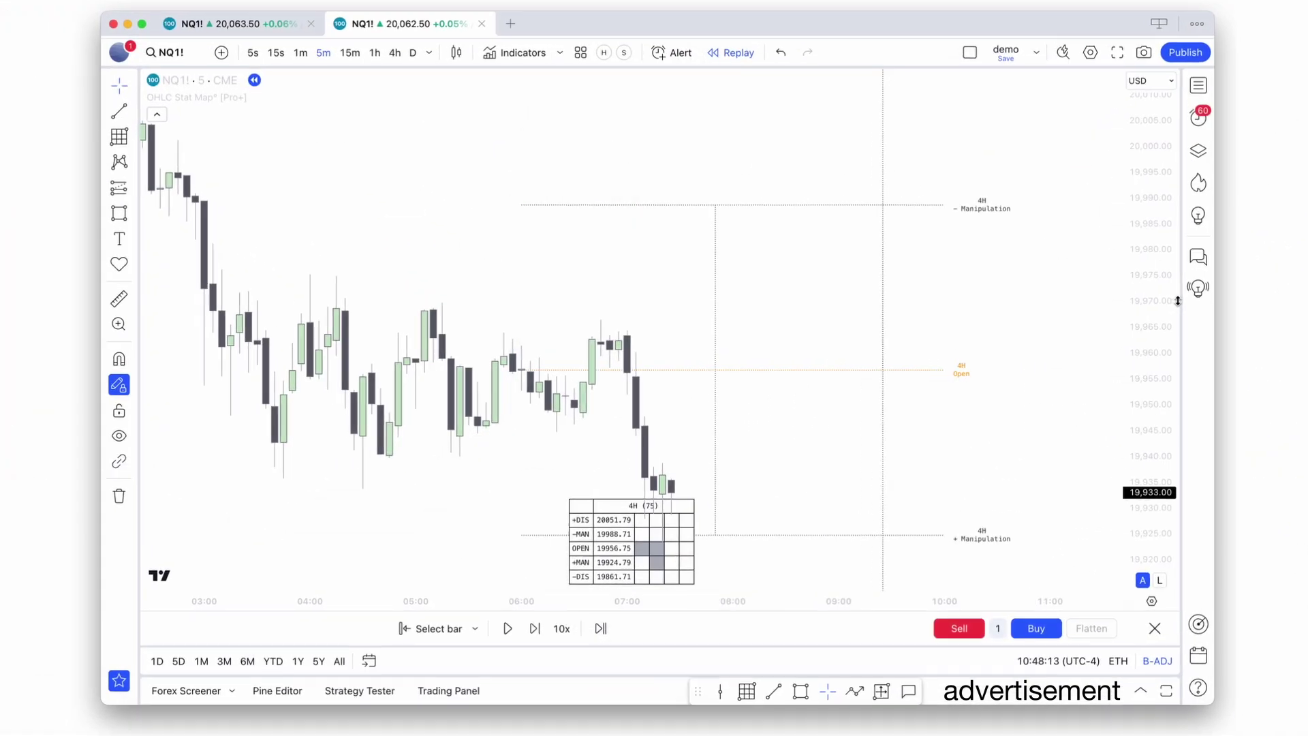
Step: Measure the recent bars' price range with the ruler, then dismiss it
scroll(1031, 371, left, 3)
scroll(1031, 372, right, 2)
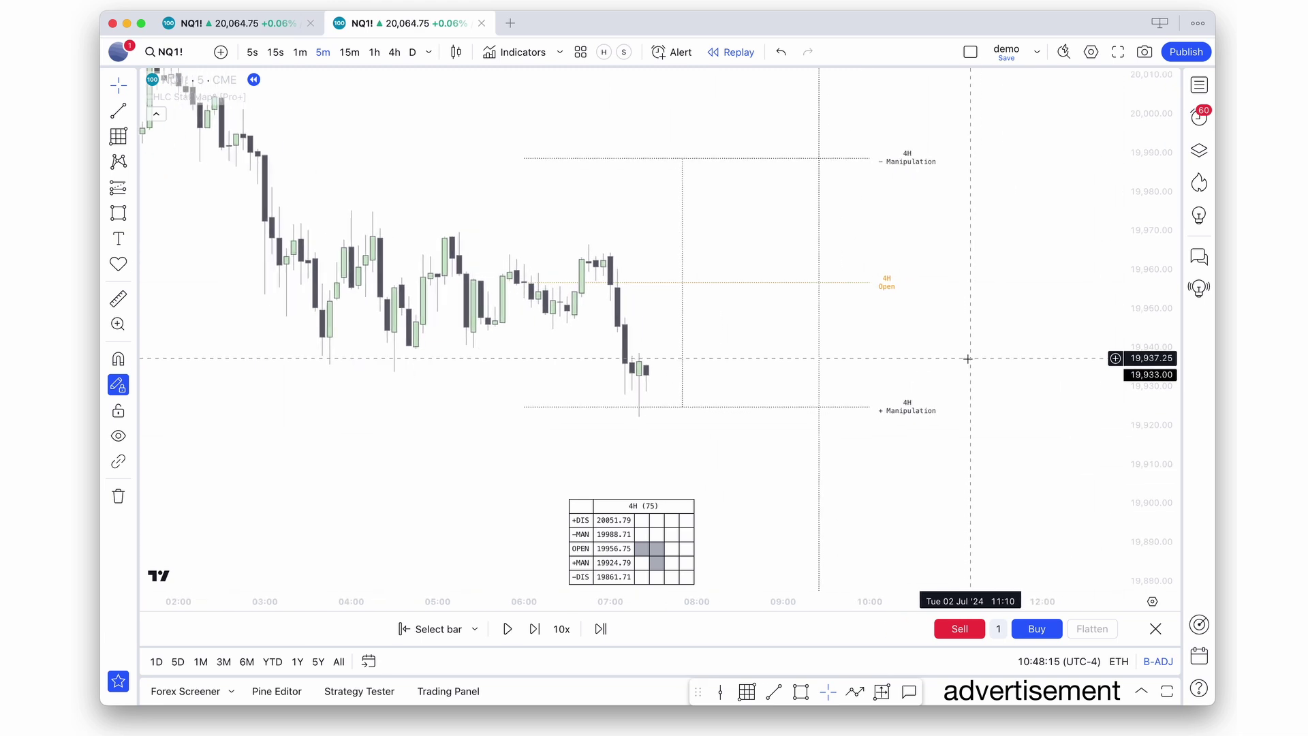
shift+click(529, 271)
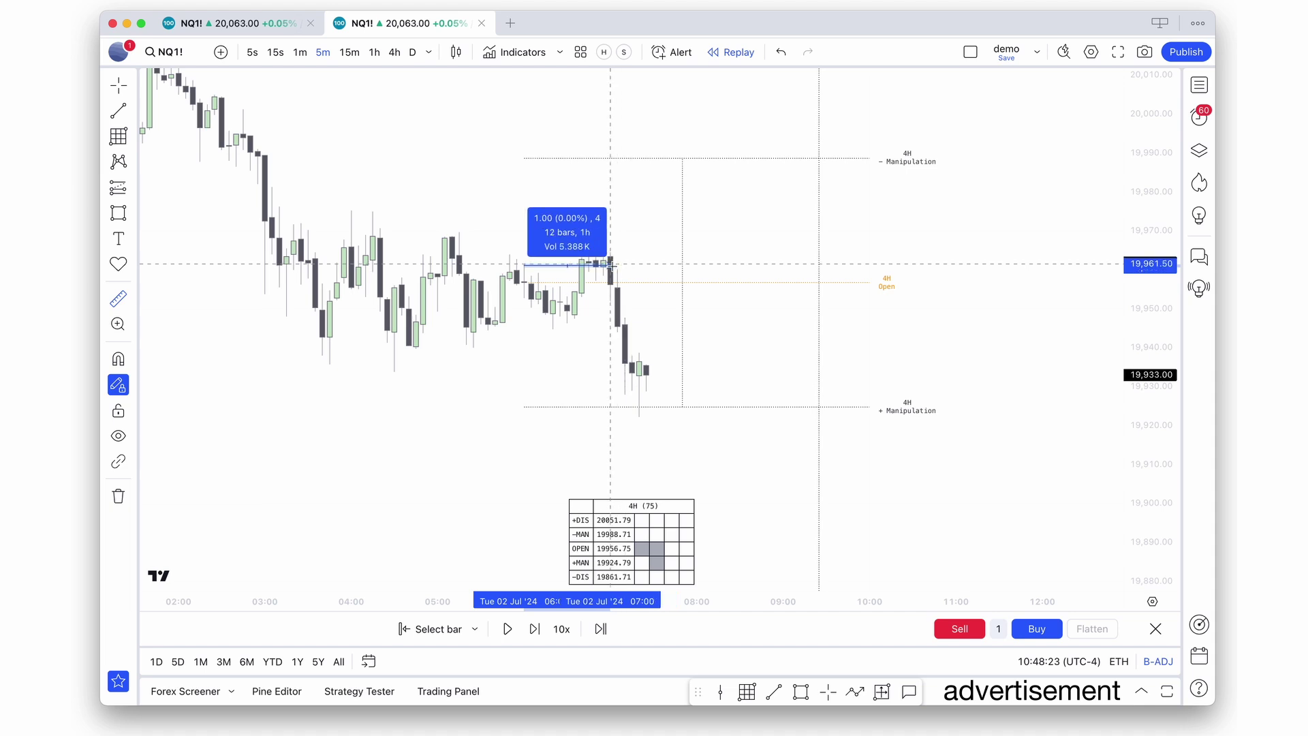
click(659, 275)
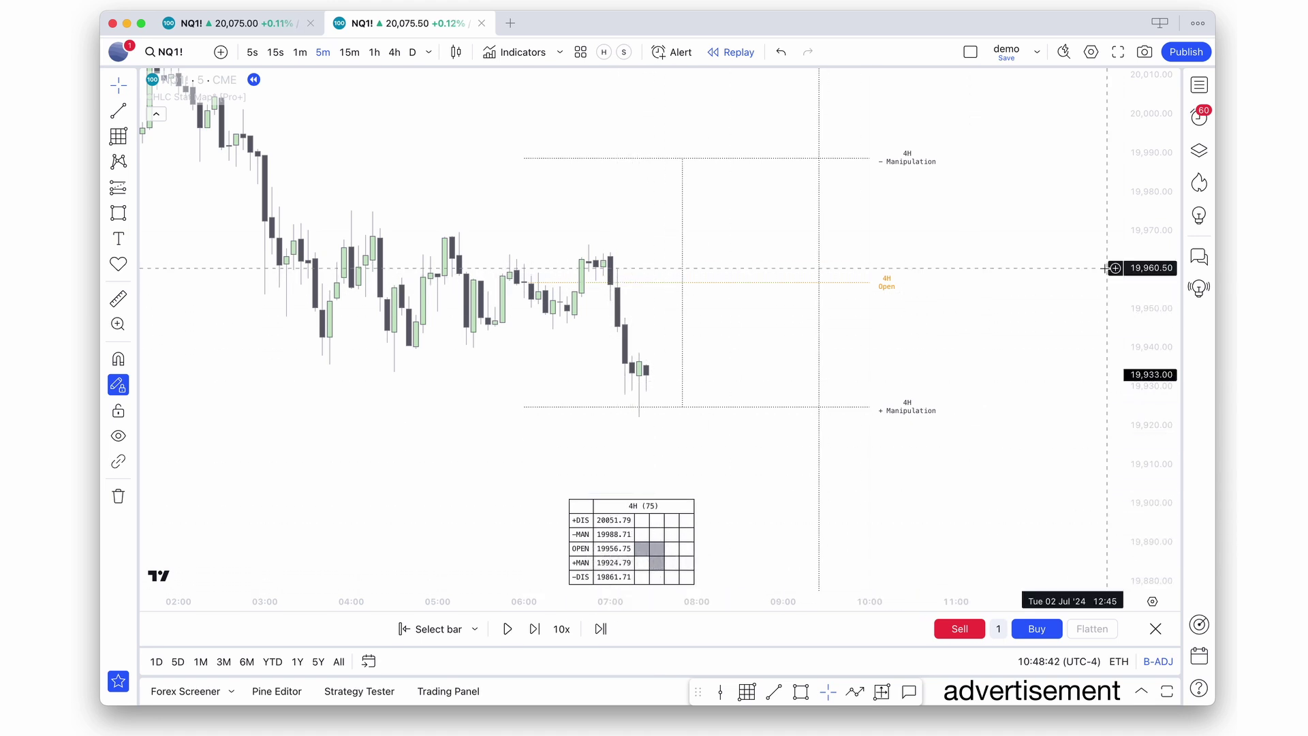
Step: Advance the replay three 5-minute bars until price reaches the 4H +Manipulation level
key(shift+Right)
key(shift+Right)
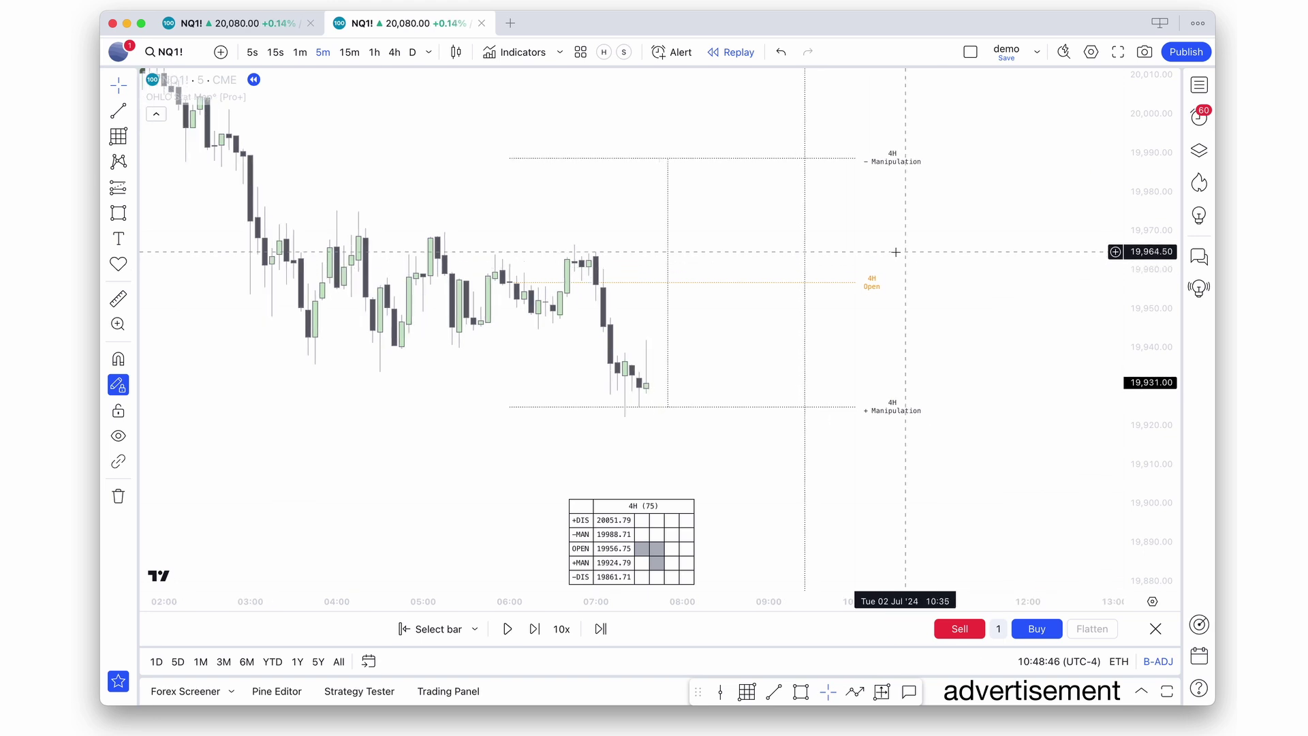
key(shift+Right)
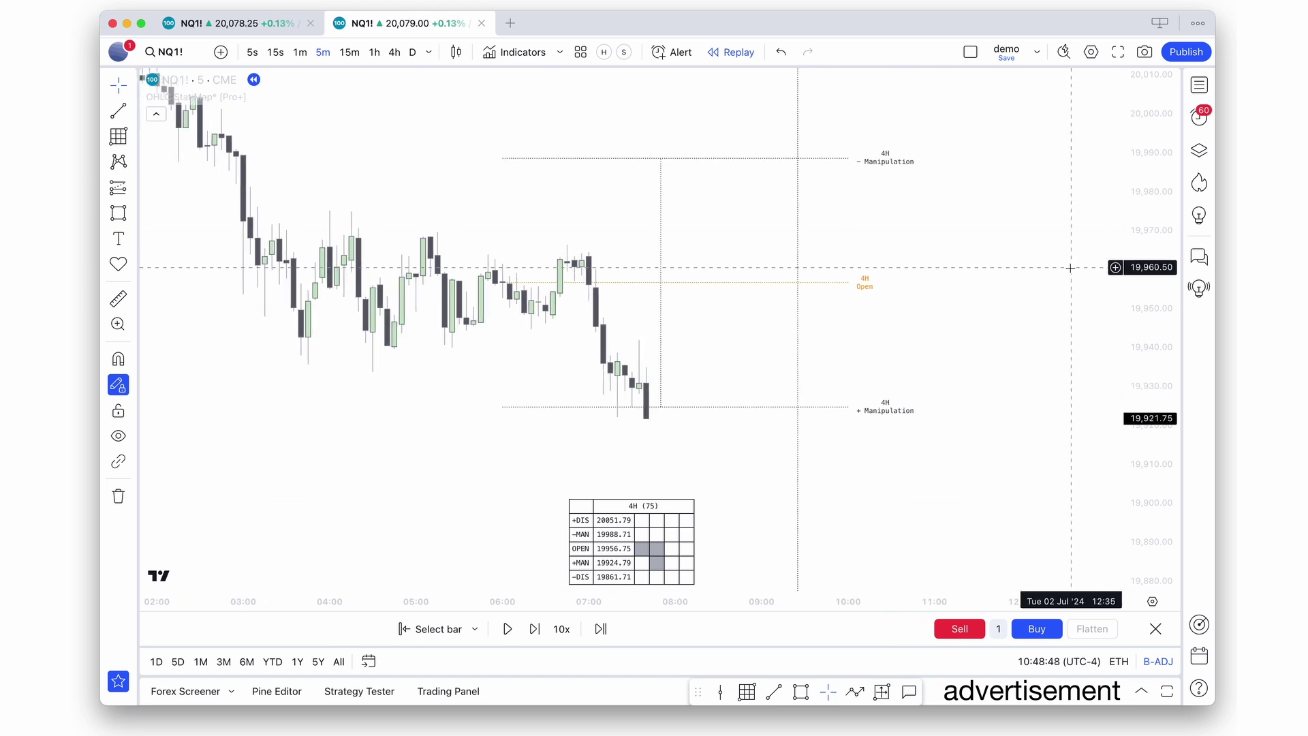
key(shift+Right)
key(shift+Right)
key(shift+Right)
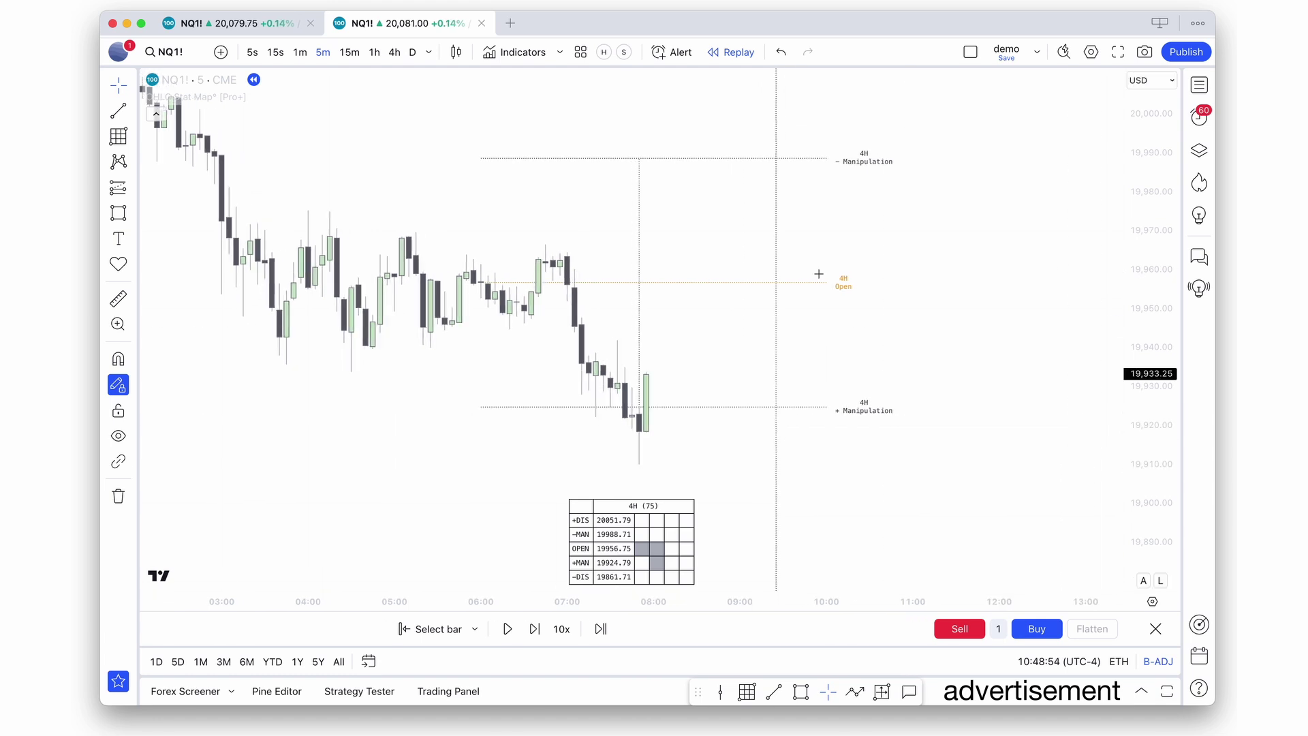
click(120, 111)
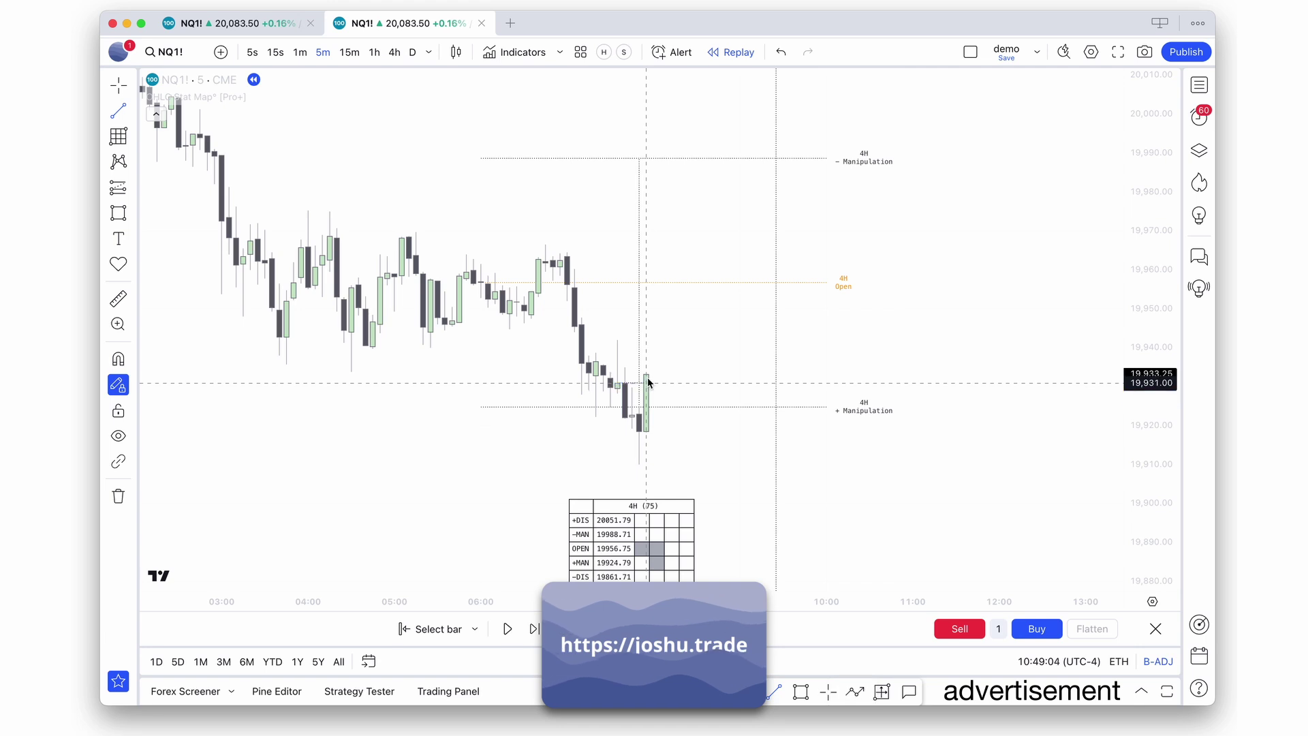
Step: Cancel the unfinished trend line and buy 1 contract at market at 19,933.25
key(Escape)
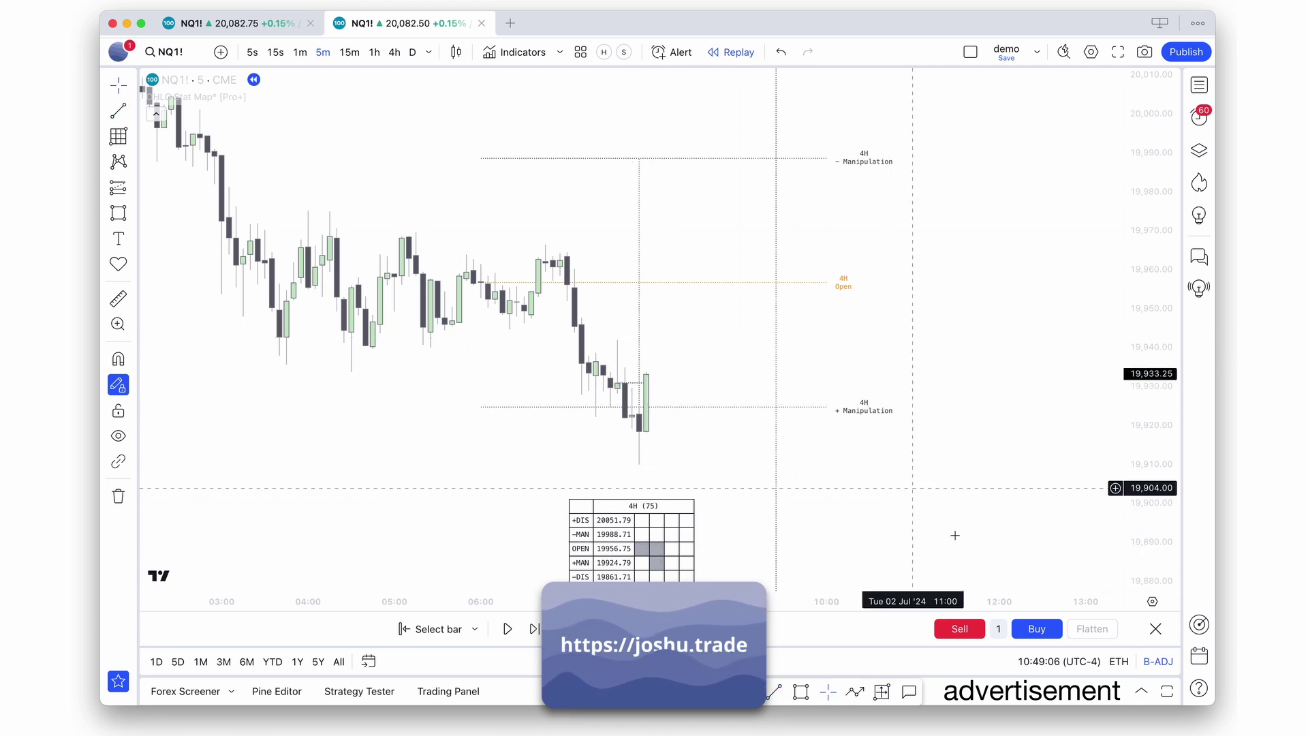
click(1036, 628)
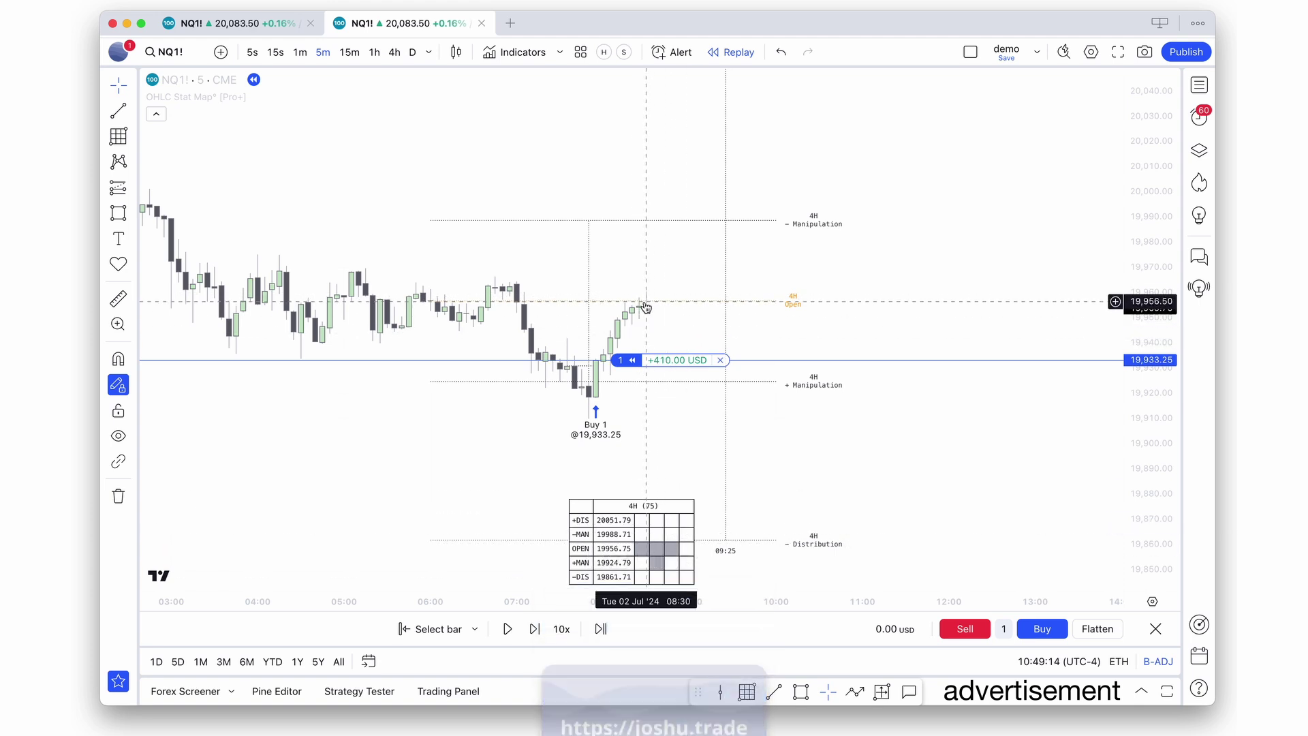
mouse_move(673, 554)
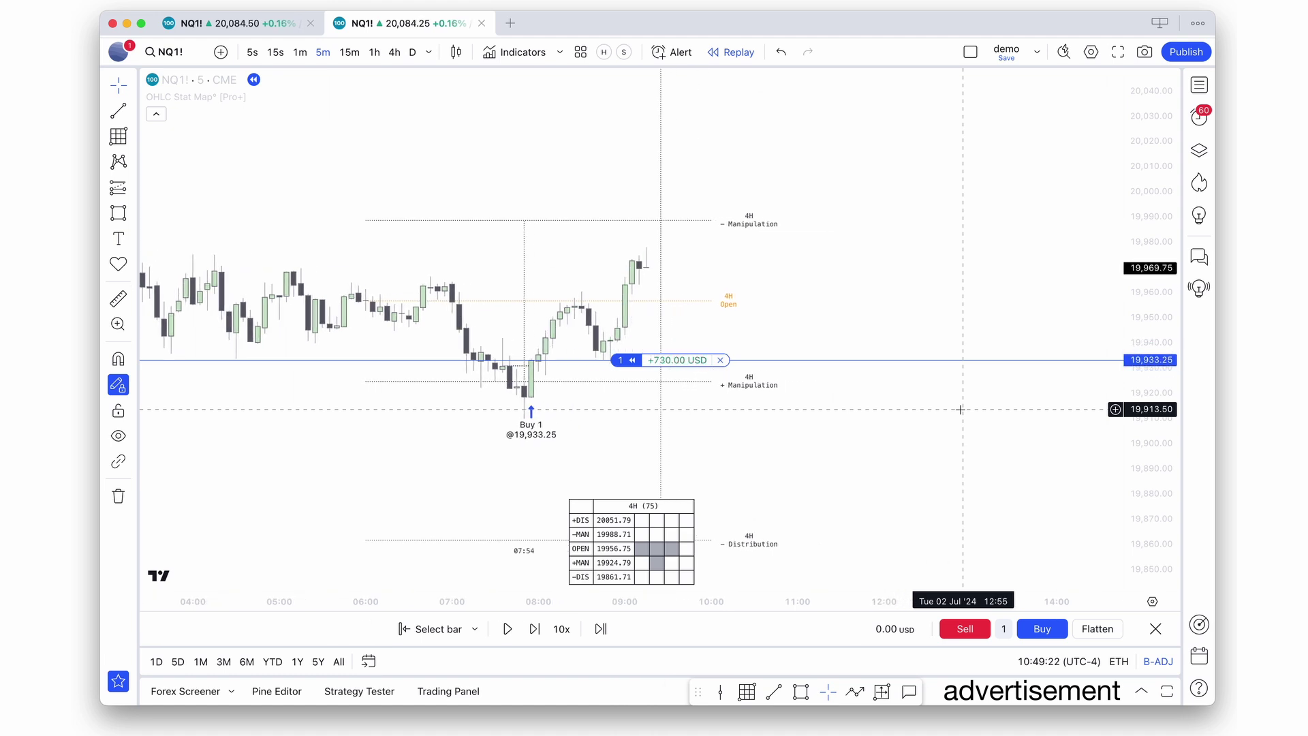
scroll(961, 407, down, 3)
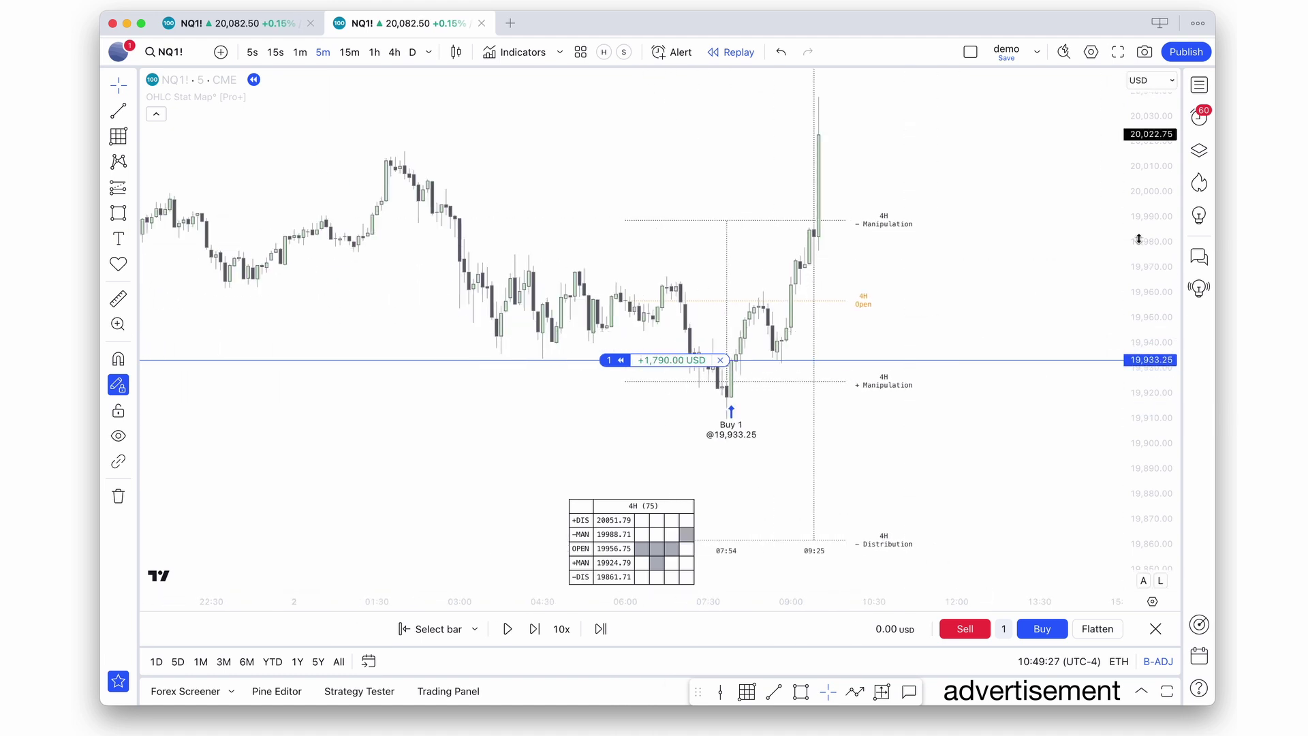
Step: Rescale the chart and advance the replay as price climbs to the 4H +Distribution level
drag(1139, 239, 963, 389)
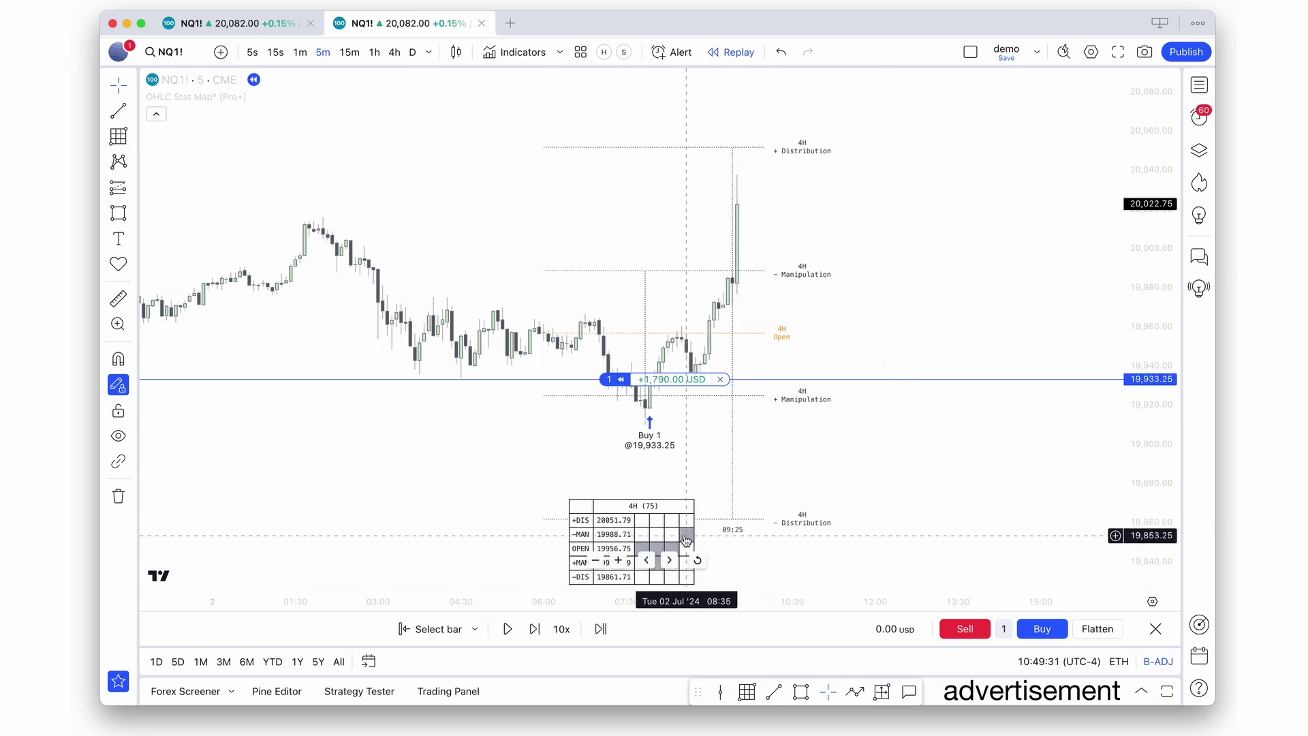
mouse_move(805, 271)
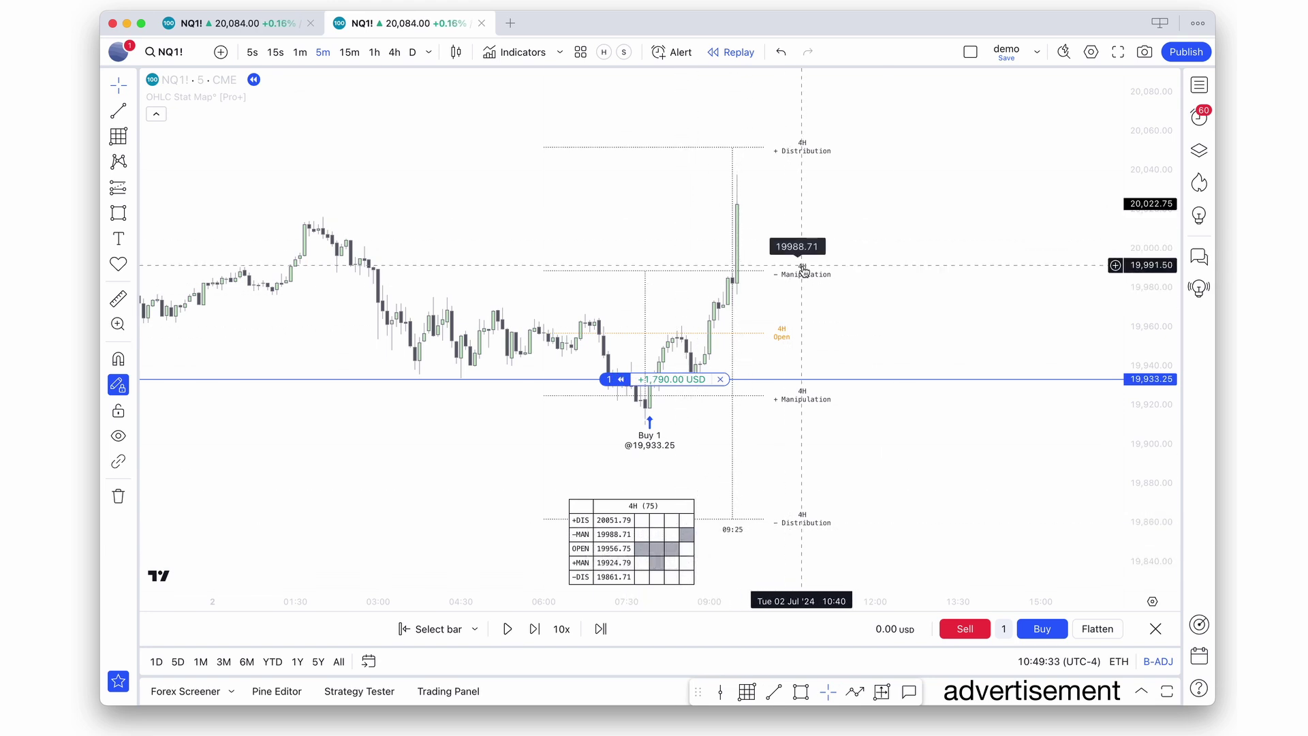
scroll(1041, 305, up, 2)
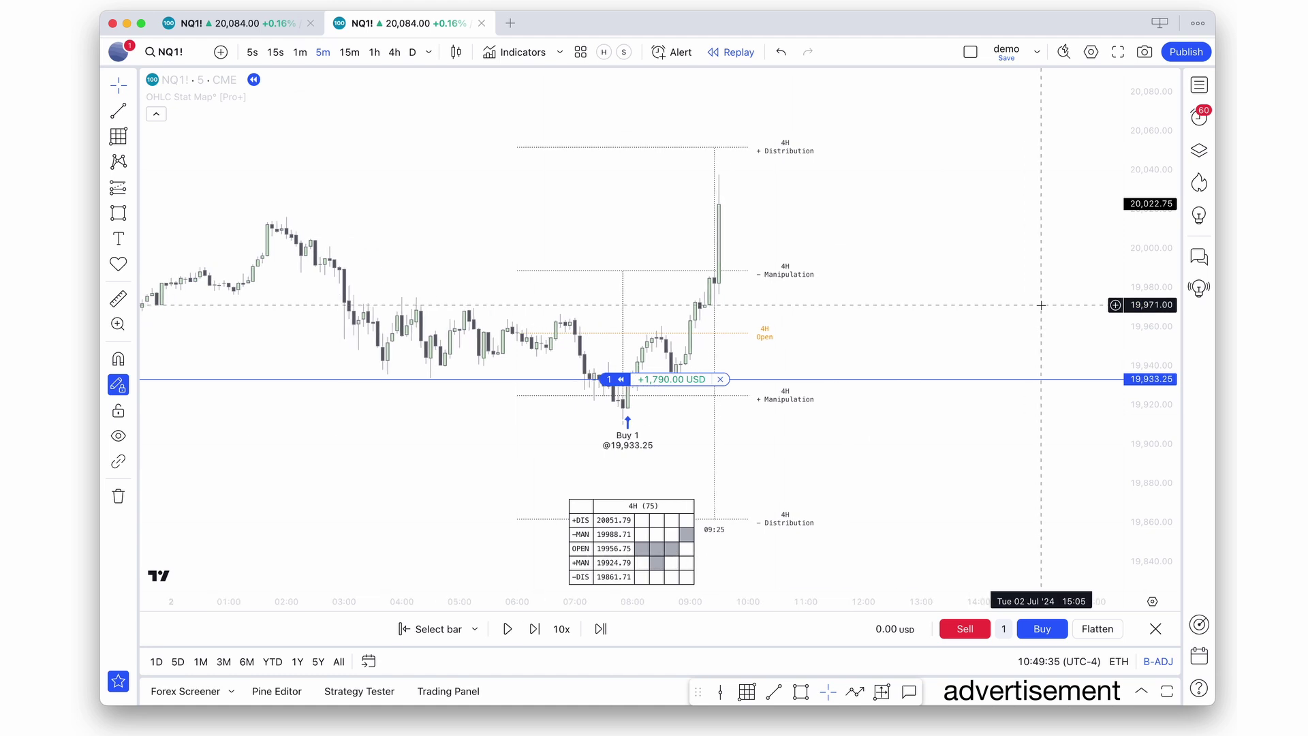
key(shift+Right)
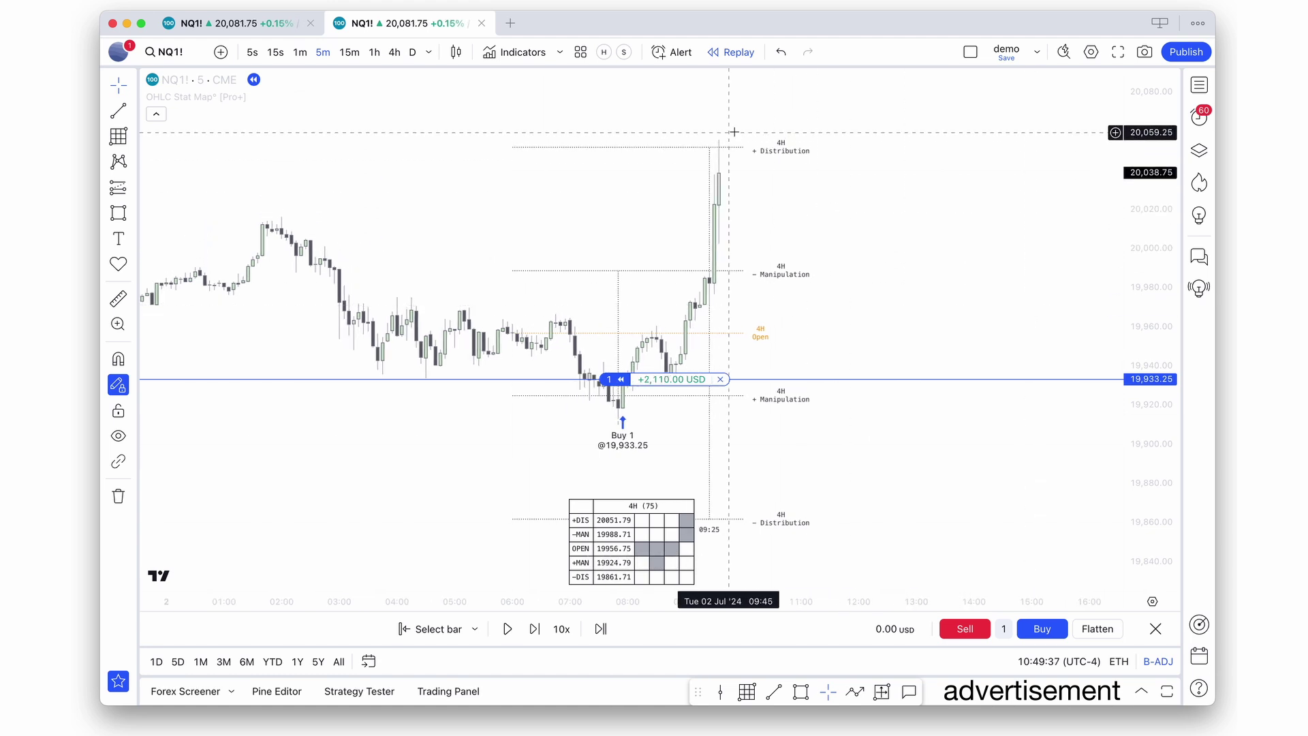
mouse_move(787, 151)
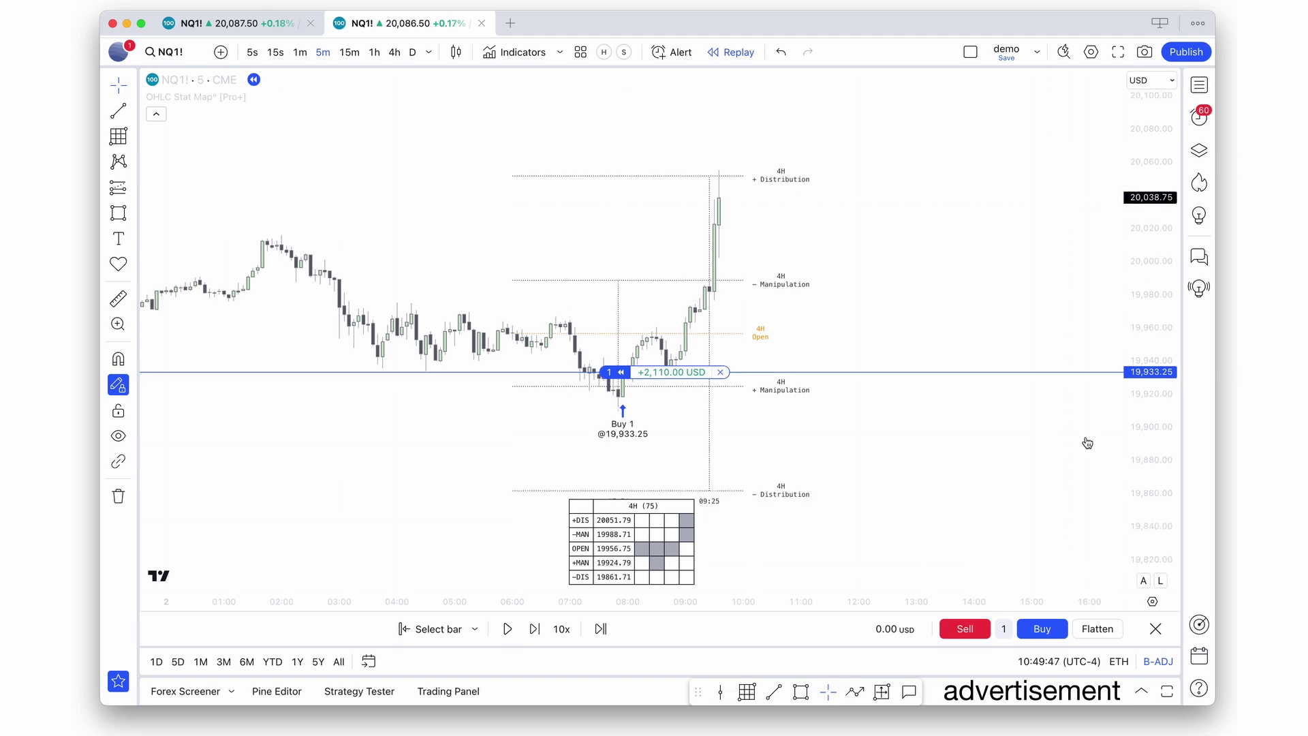
Step: Close the long at 20,038.75 for +2,110.00 USD and draw a small zigzag near the 4H Open
click(965, 629)
drag(955, 466, 962, 460)
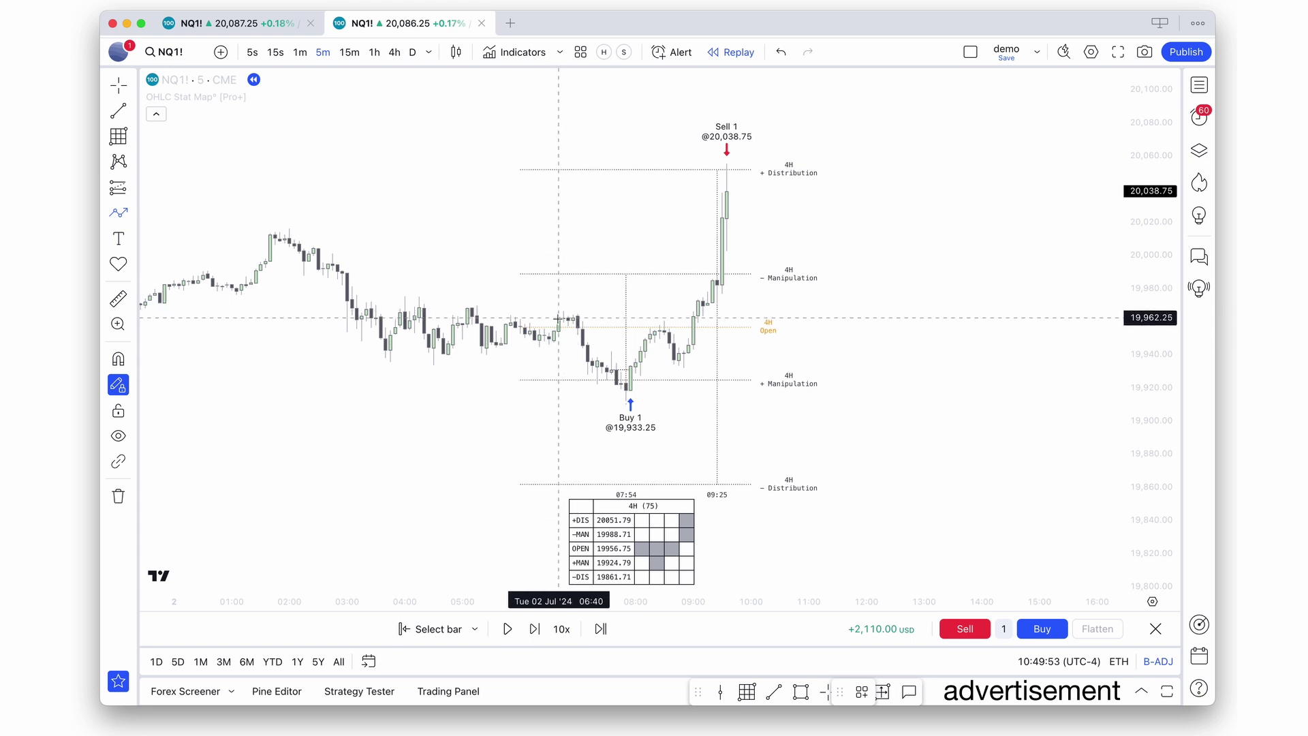
click(554, 349)
click(577, 315)
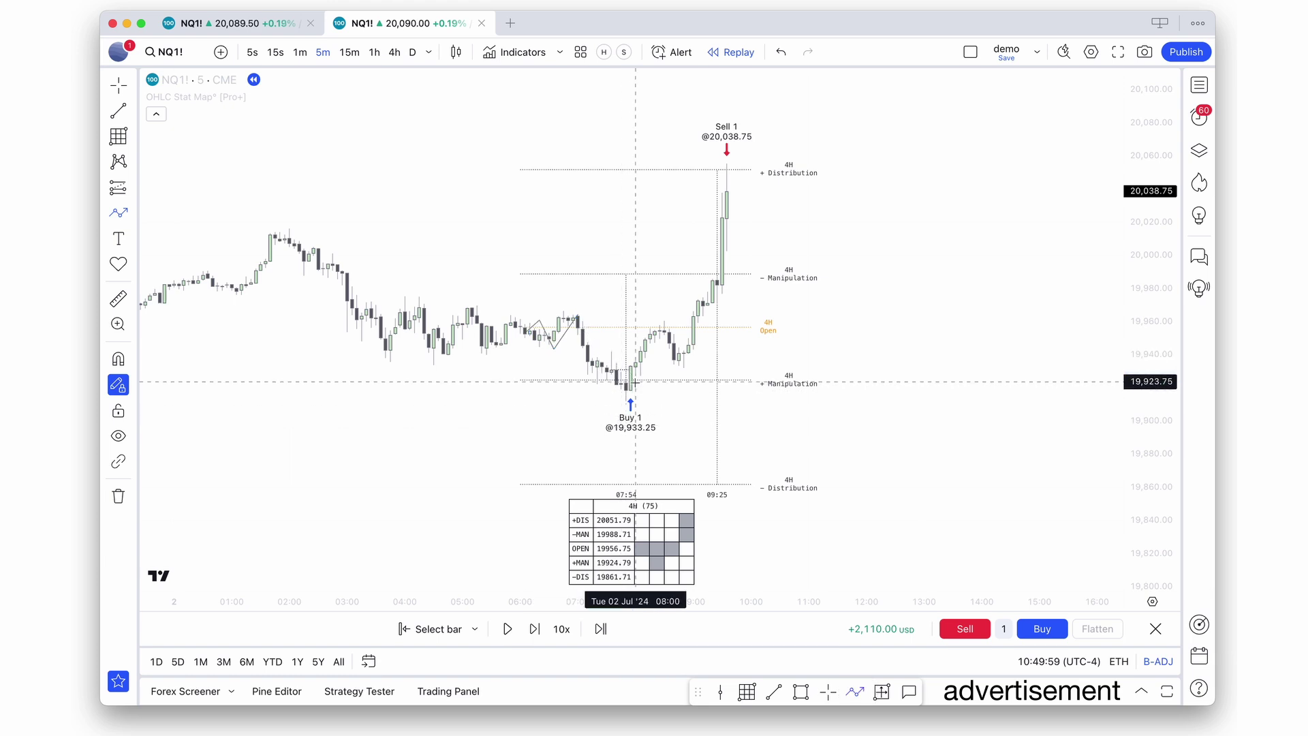
key(Escape)
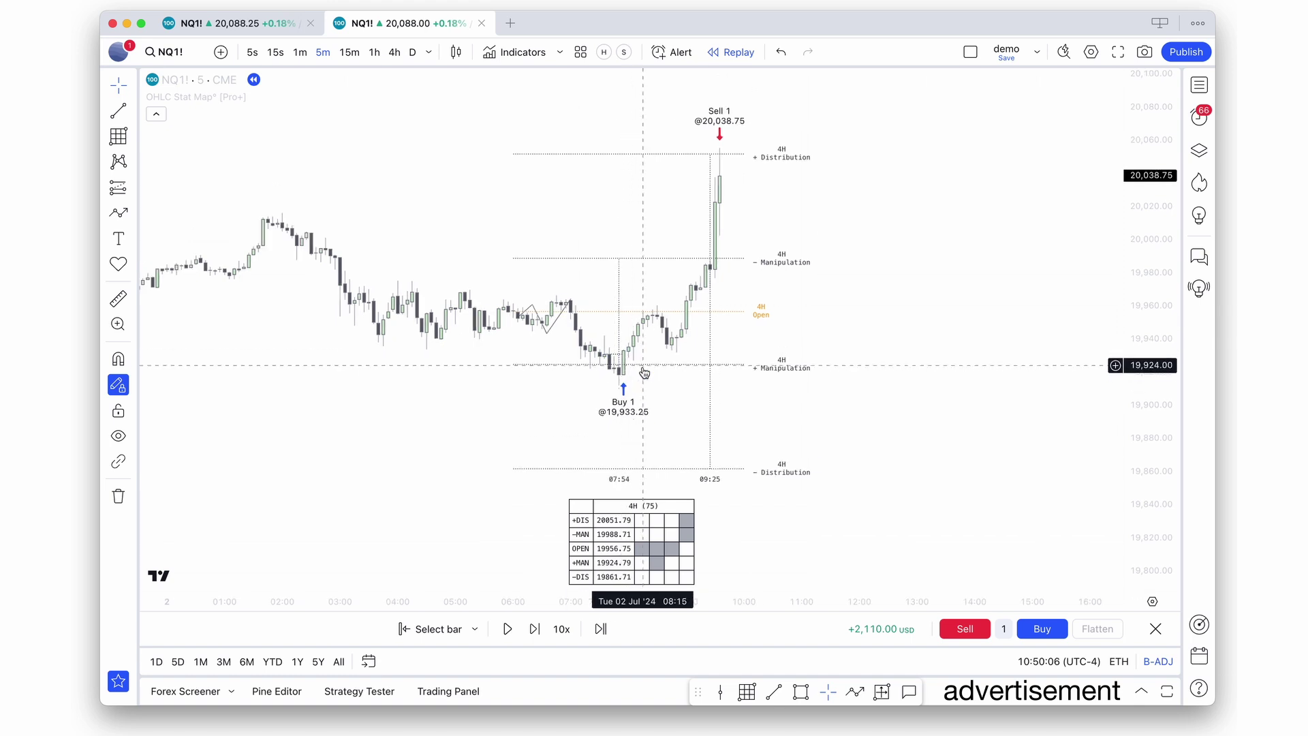
Step: Pan and compress the price scale so the closed trade fits the view
drag(622, 335, 616, 366)
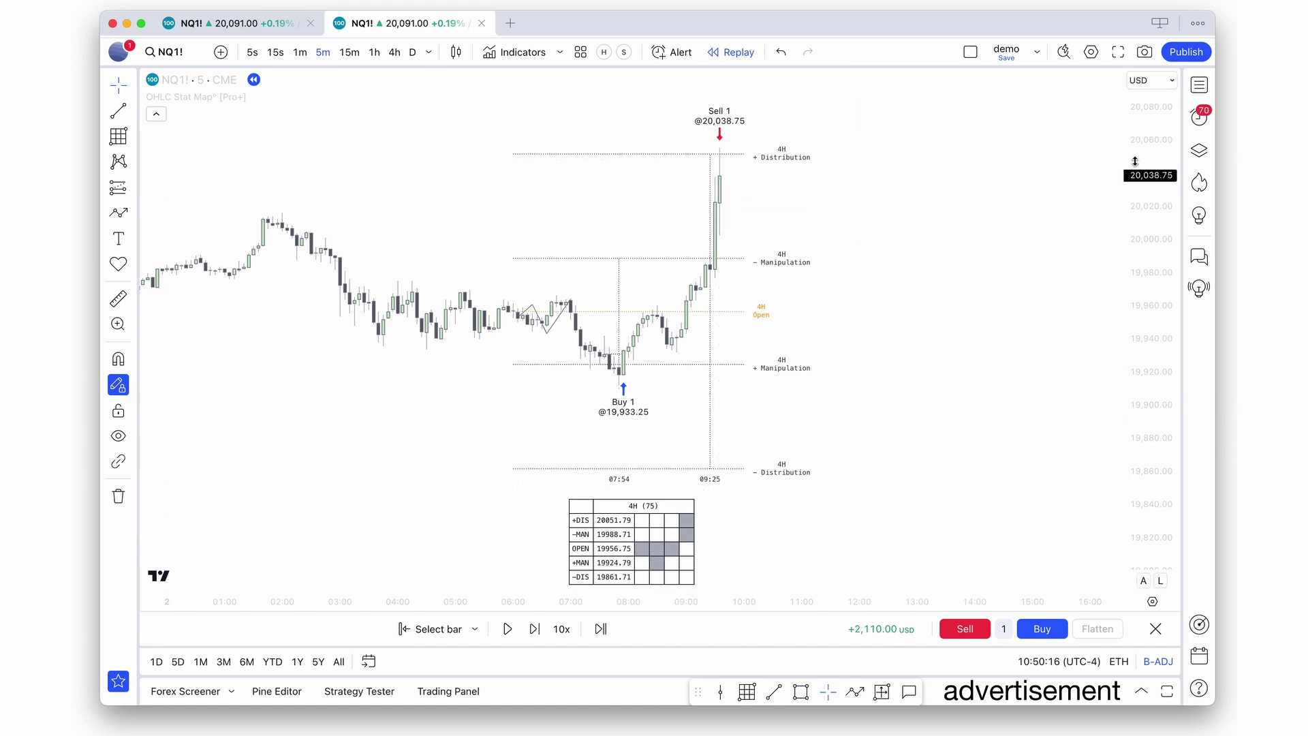
drag(1135, 161, 1136, 183)
scroll(993, 211, right, 3)
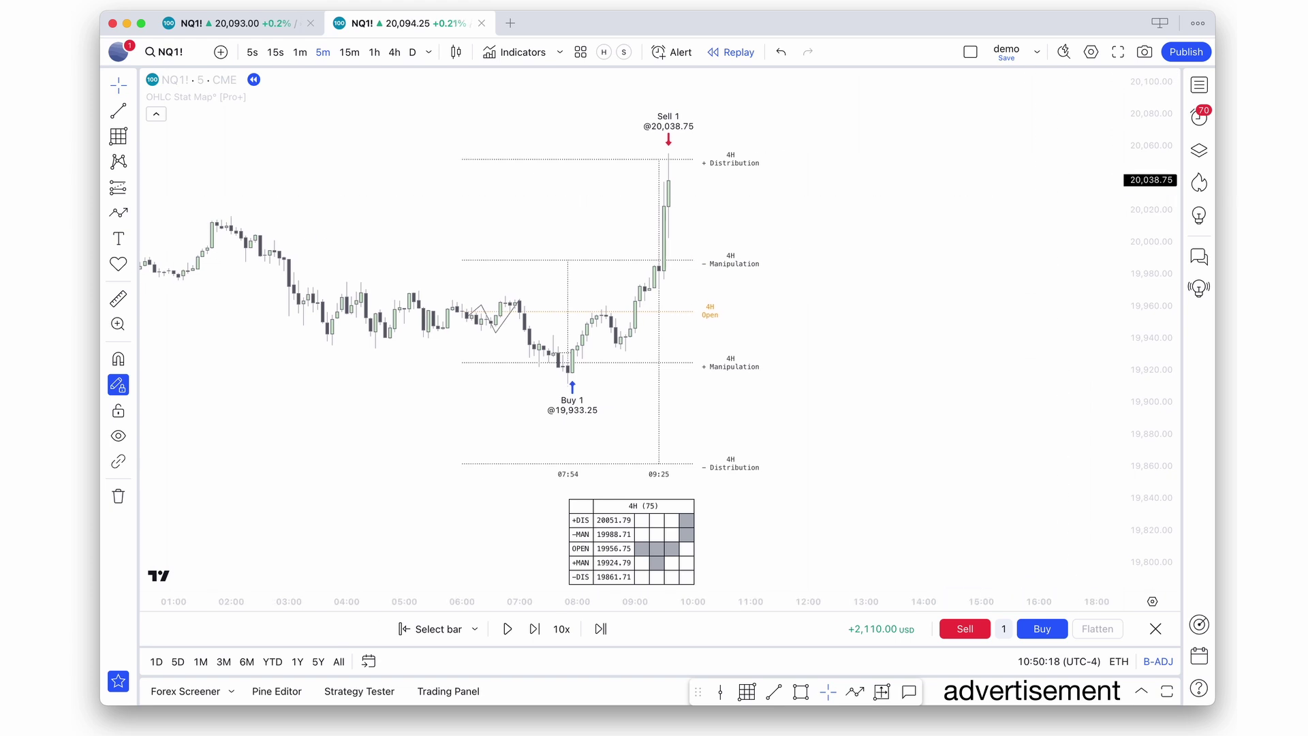